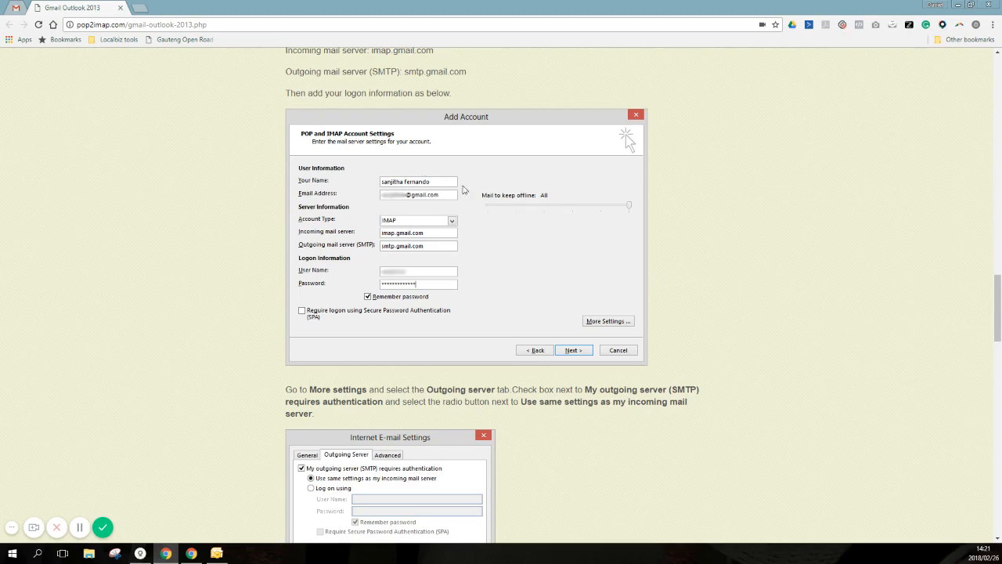
scroll(467, 192, "up", 3)
left_click_drag(990, 280, 988, 171)
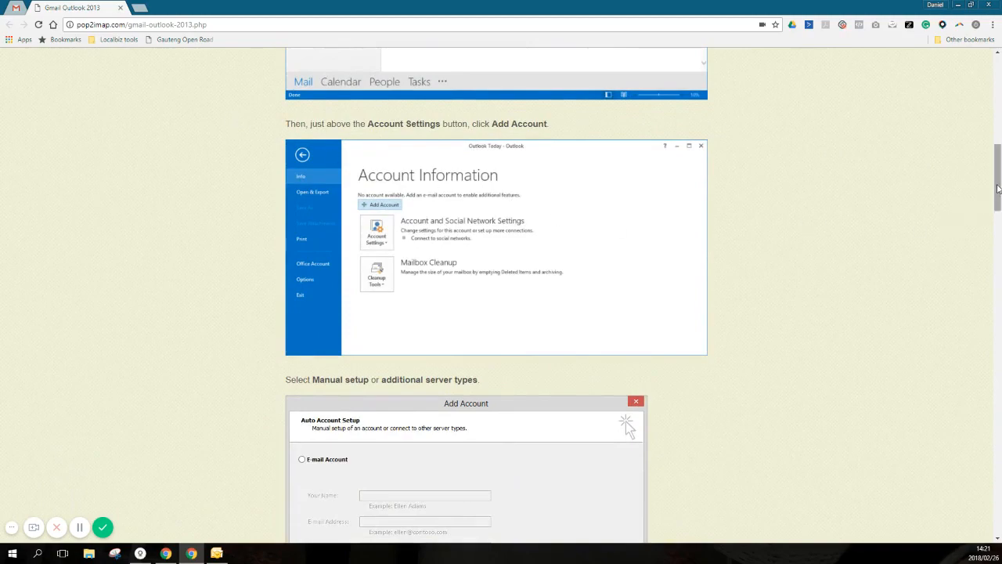
left_click_drag(998, 189, 955, 331)
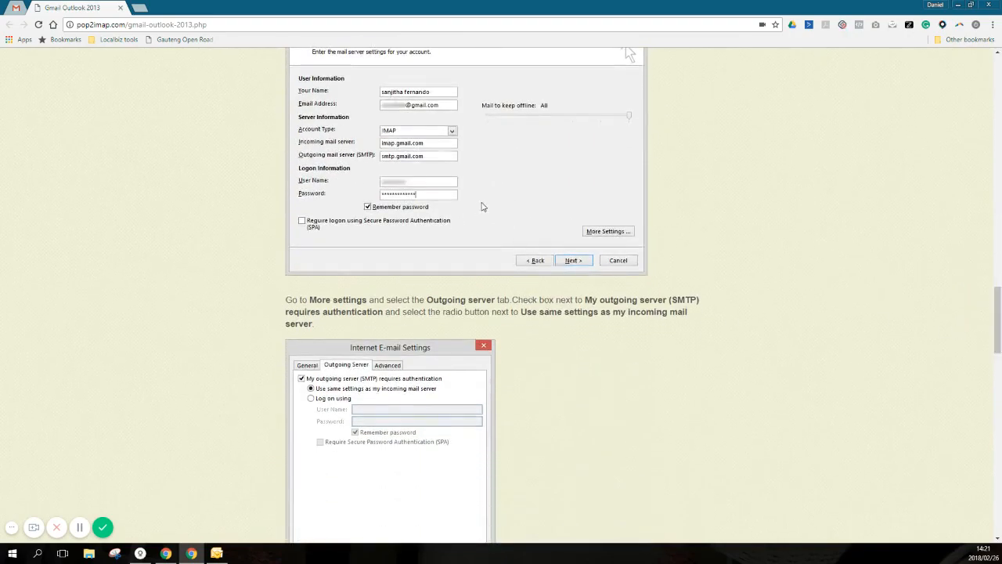
scroll(569, 263, "down", 1)
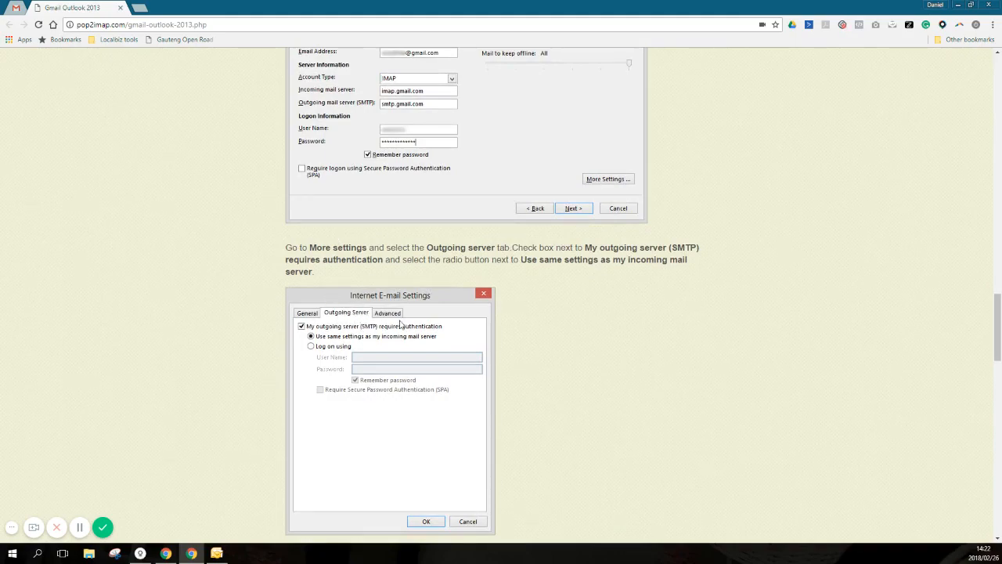
scroll(437, 332, "down", 1)
scroll(437, 332, "down", 5)
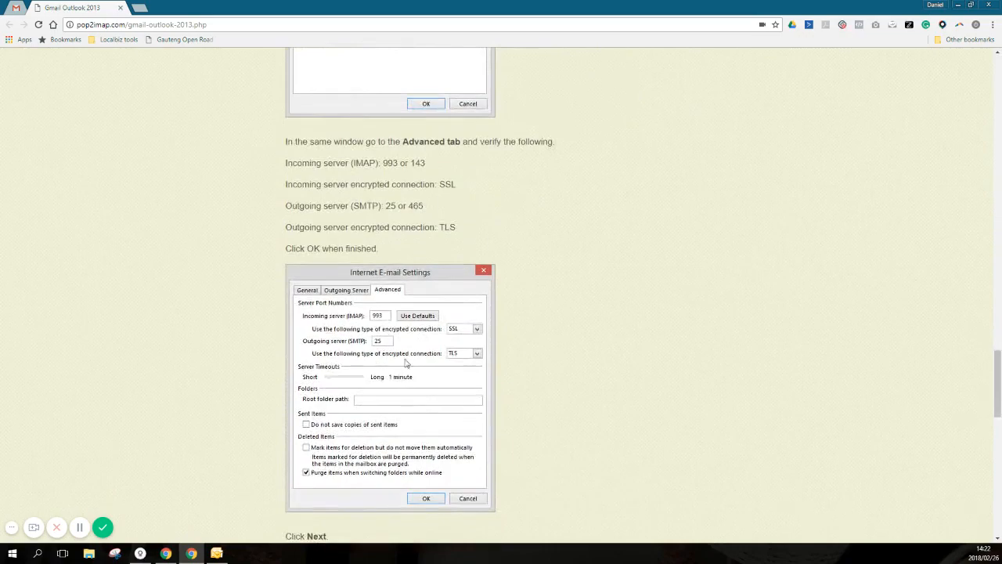
scroll(444, 447, "up", 4)
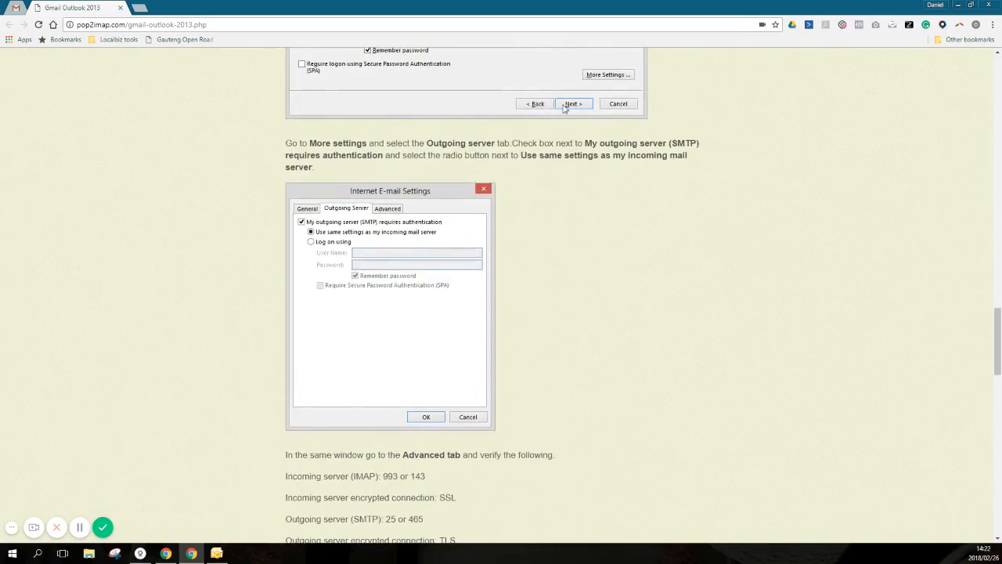
scroll(612, 297, "down", 5)
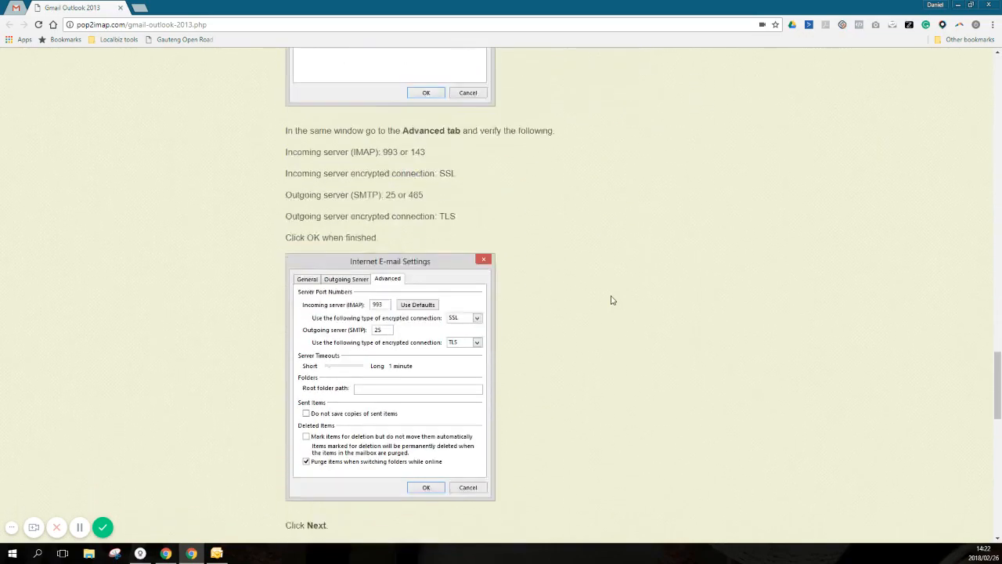
scroll(612, 296, "down", 2)
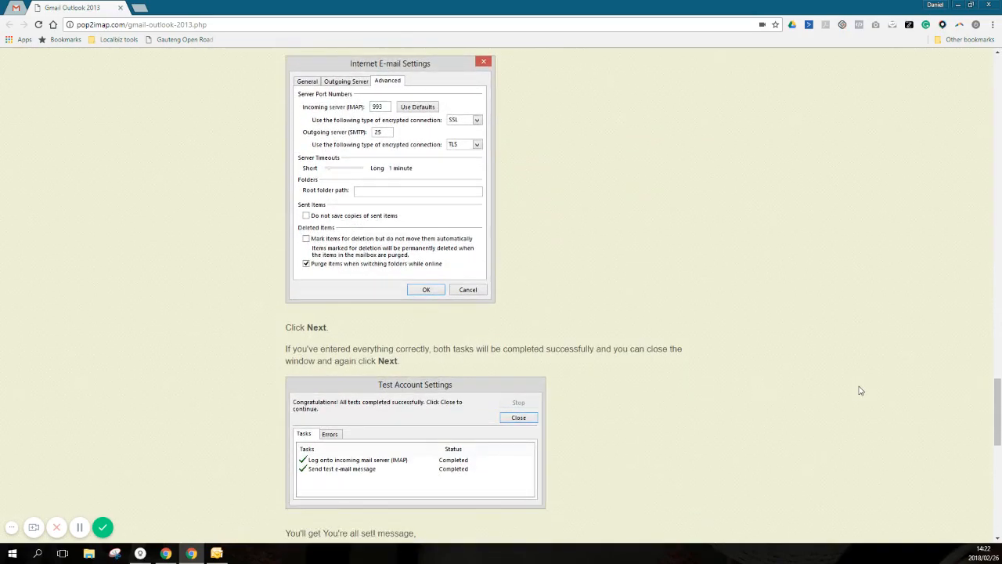
left_click_drag(997, 403, 980, 144)
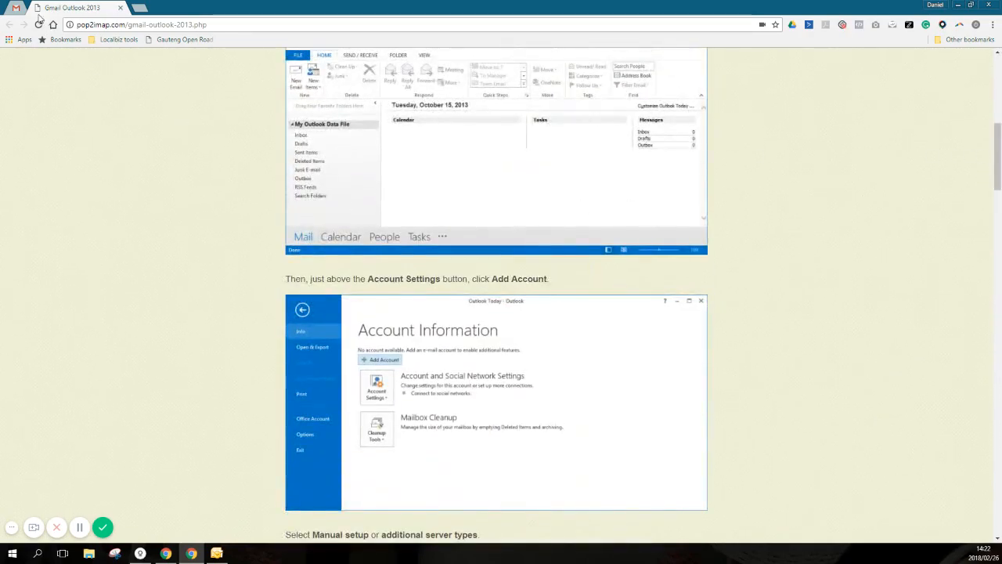
In Gmail's Forwarding and POP/IMAP settings, toggle IMAP access off and back on so it's enabled
left_click(9, 25)
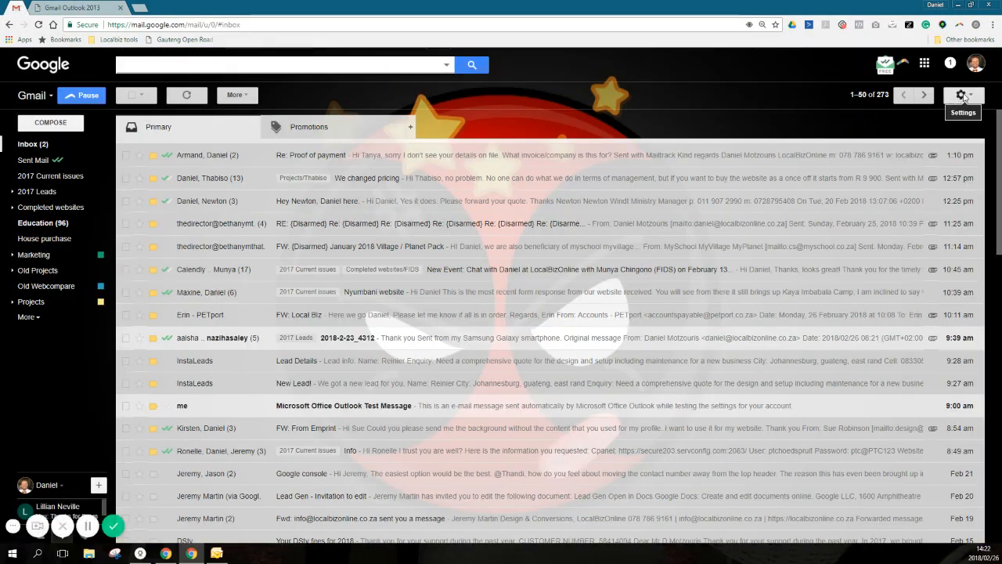
left_click(962, 96)
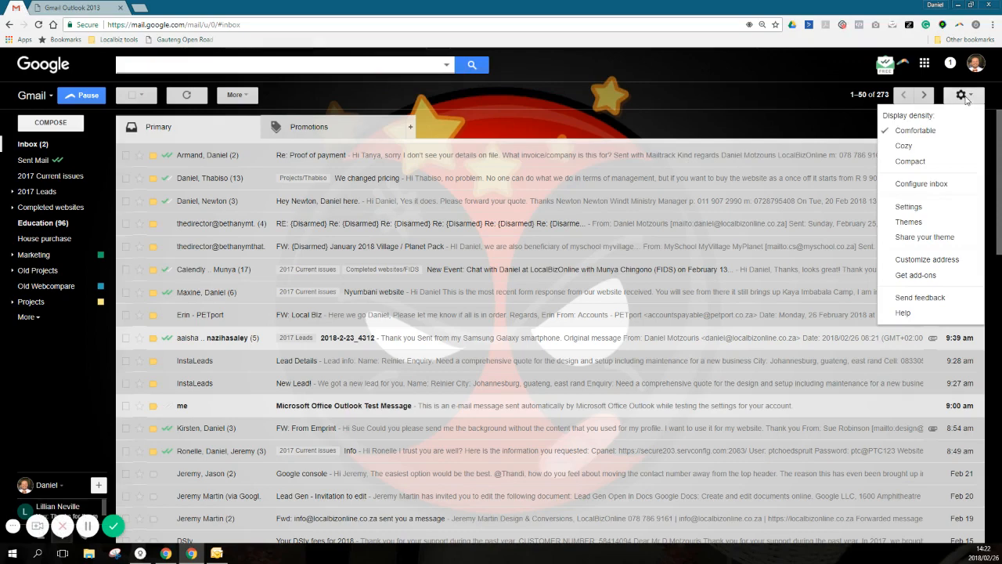
left_click(910, 206)
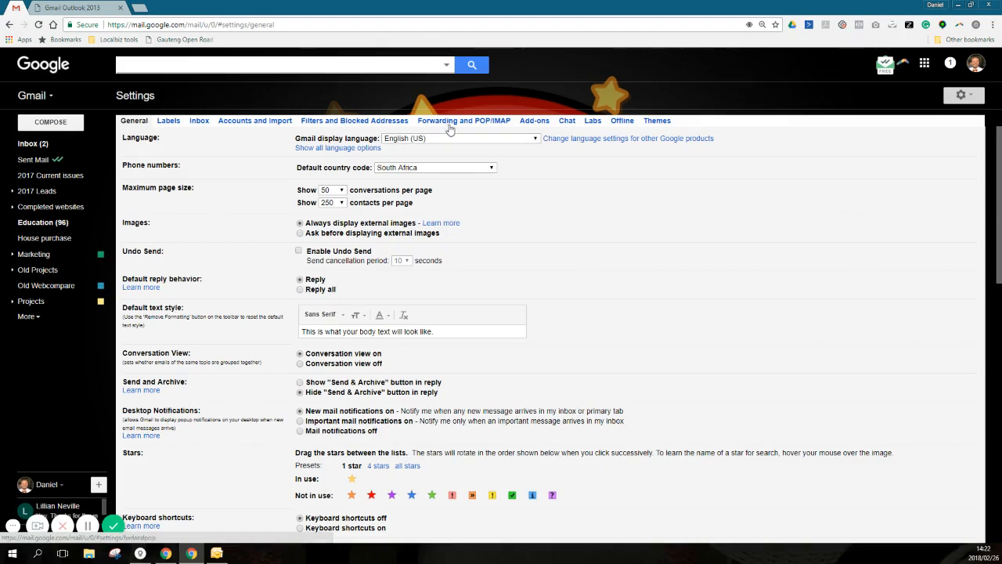
left_click(450, 126)
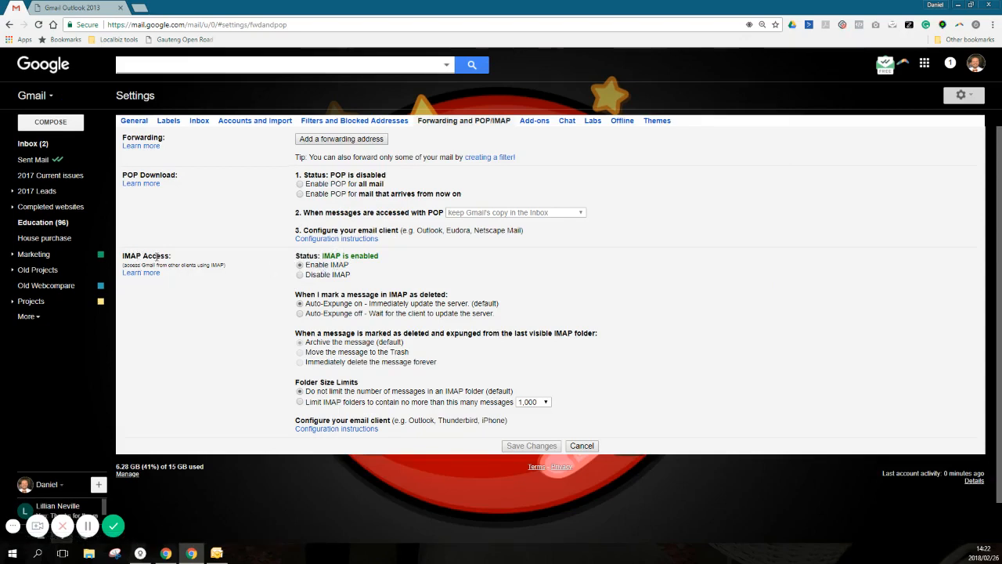
left_click(303, 275)
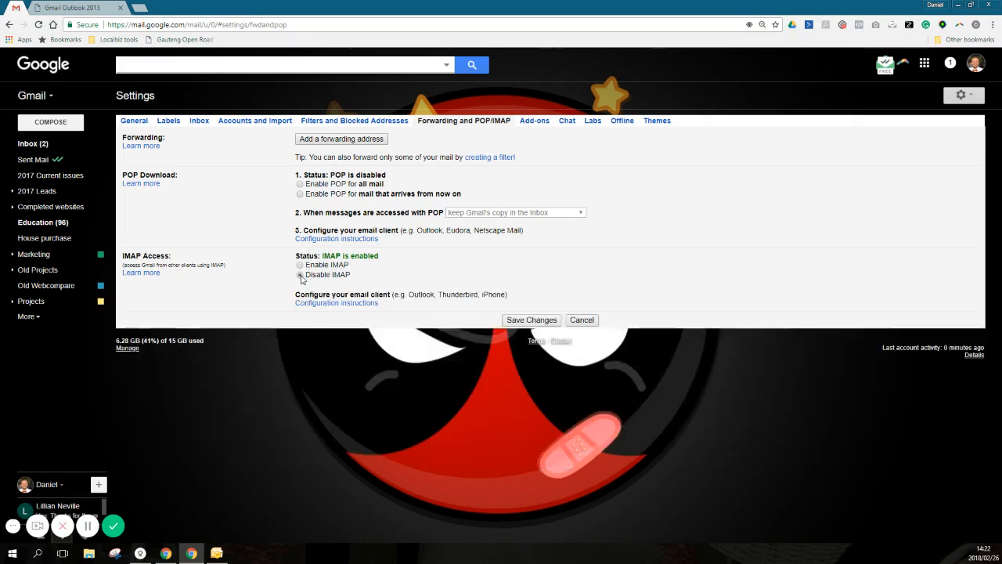
left_click(301, 266)
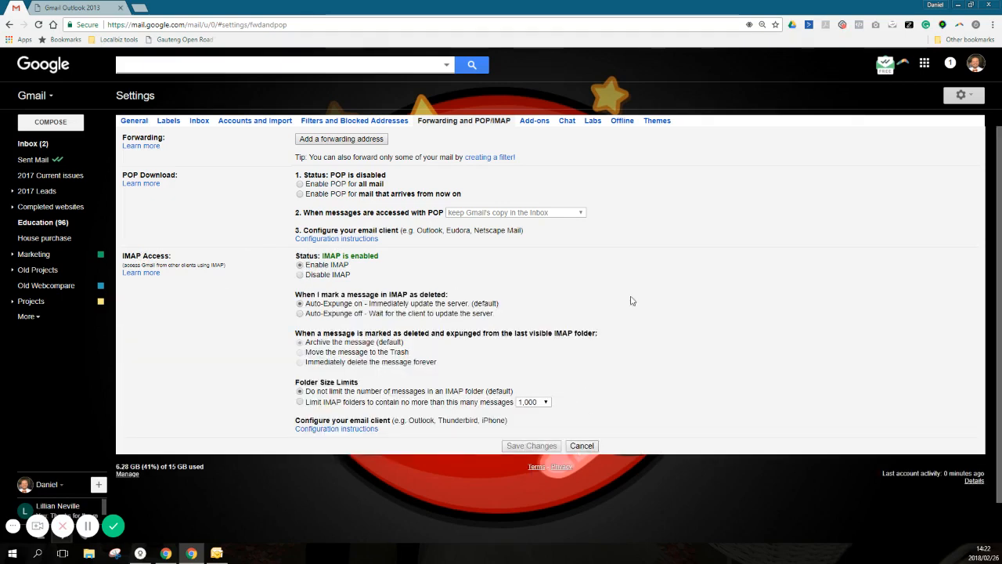
left_click(922, 66)
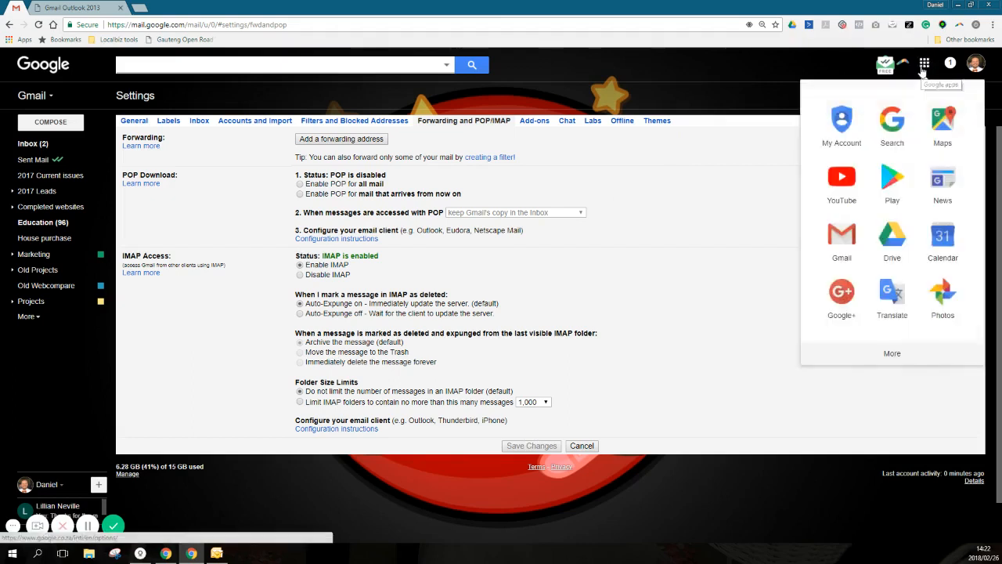
Toggle 'Allow less secure apps' off and back on in Google My Account, then close that tab
left_click(850, 133)
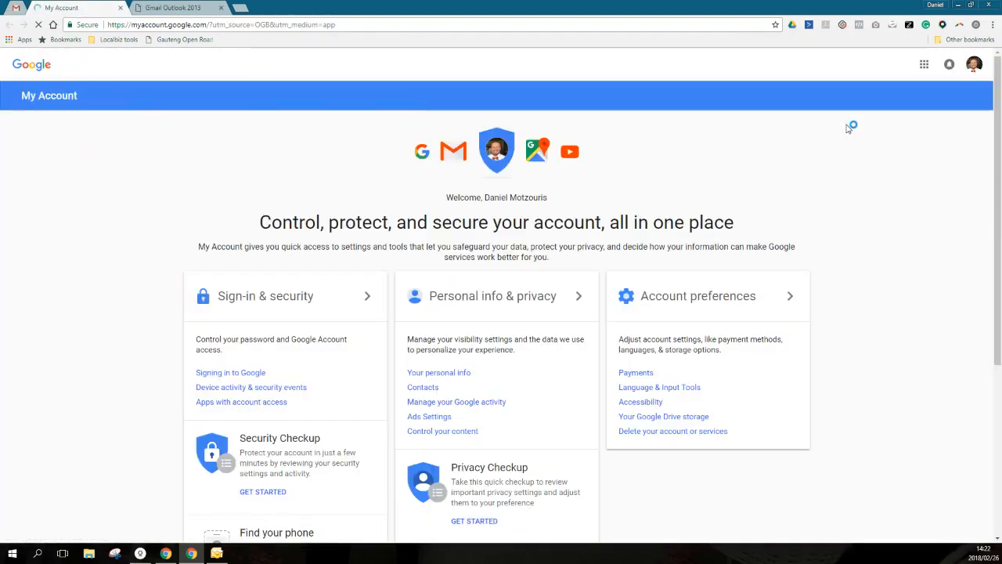
scroll(642, 206, "down", 2)
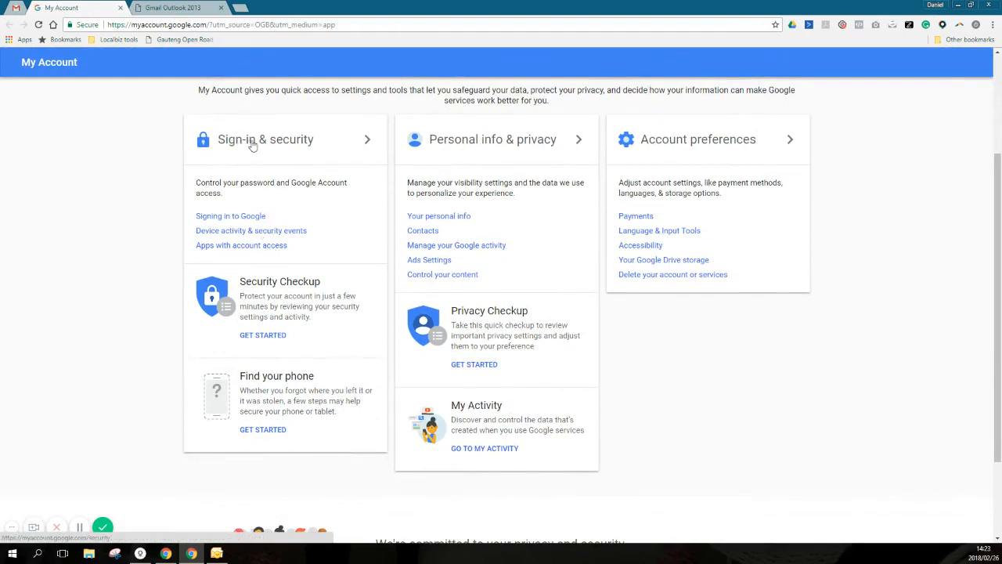
left_click(252, 247)
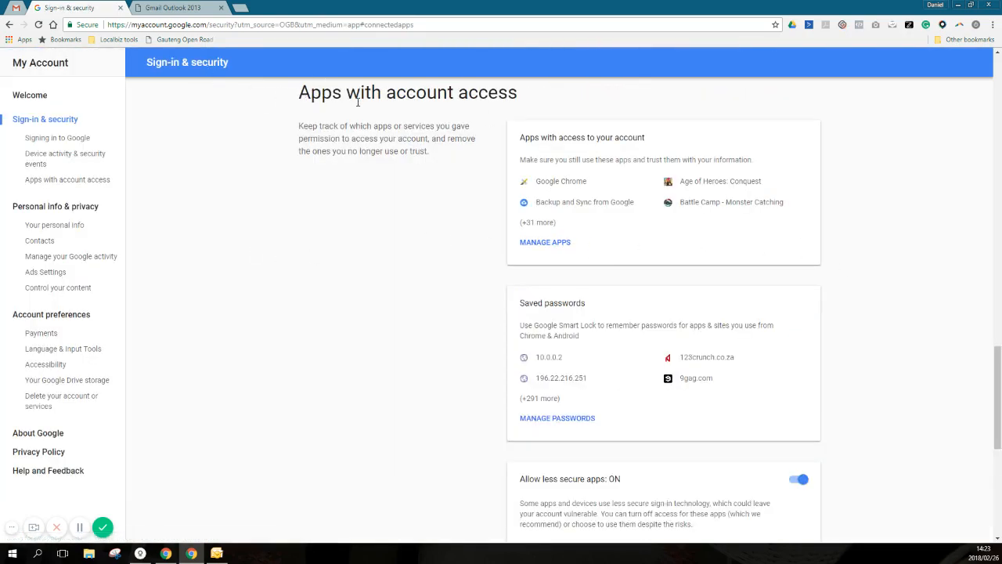
scroll(785, 255, "down", 5)
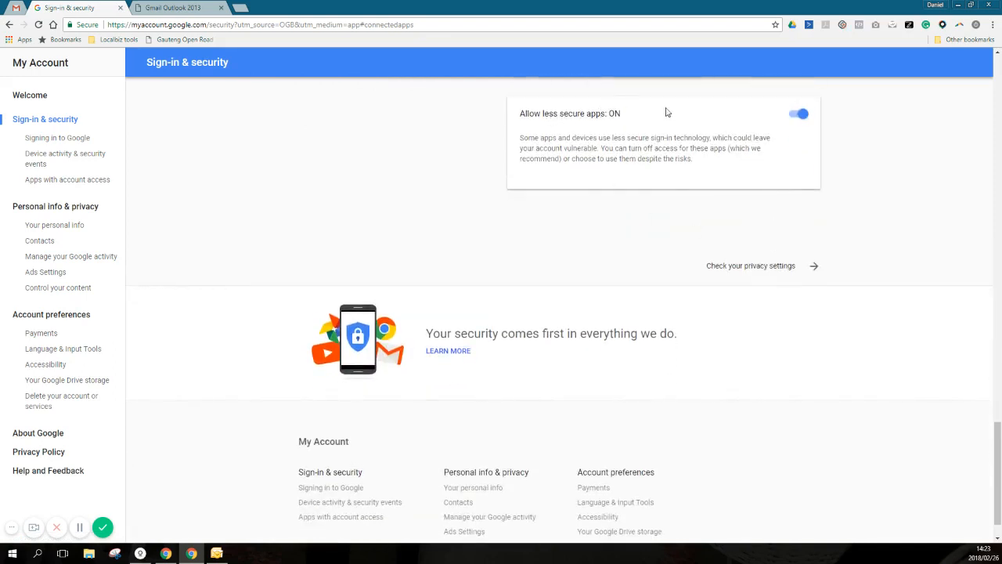
left_click(797, 118)
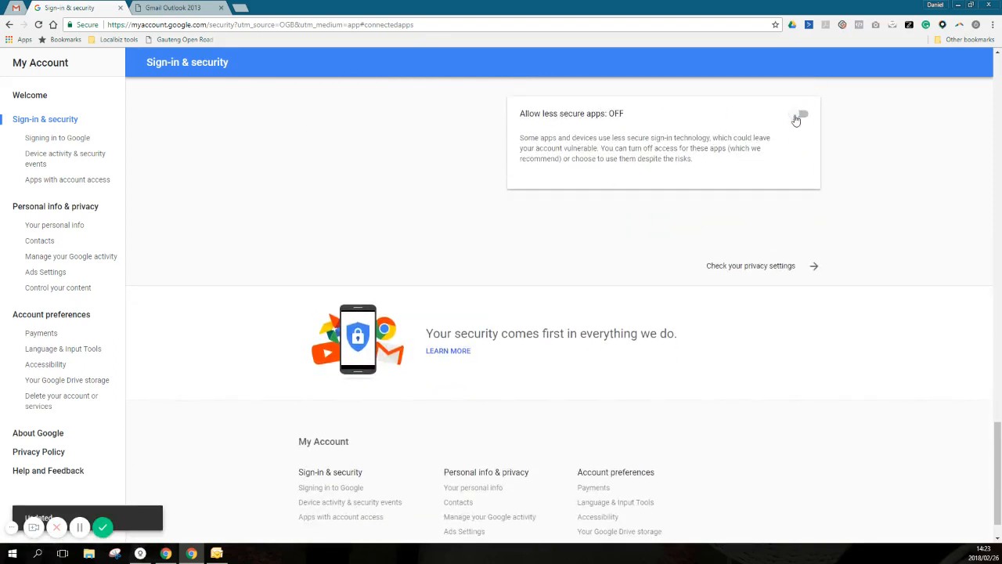
left_click(796, 117)
scroll(403, 151, "up", 2)
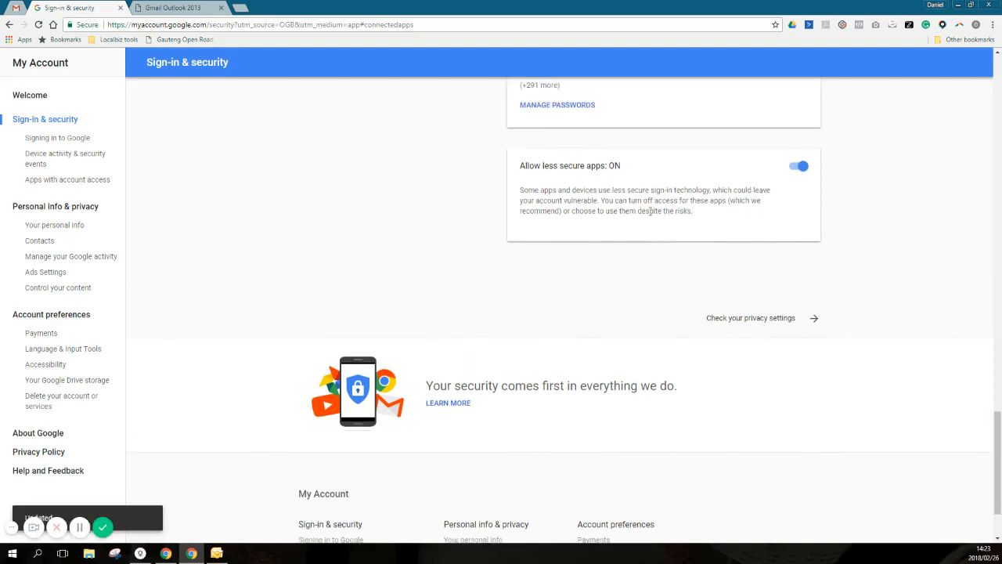
left_click(120, 8)
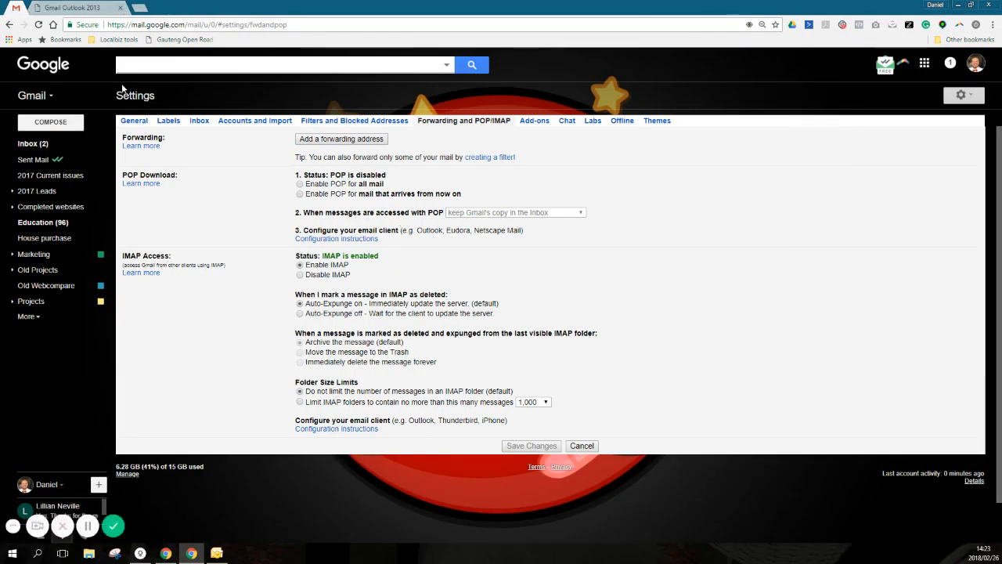
Scroll the pop2imap guide to its Outlook Add Account step, then bring Outlook forward
left_click(63, 8)
scroll(566, 275, "up", 10)
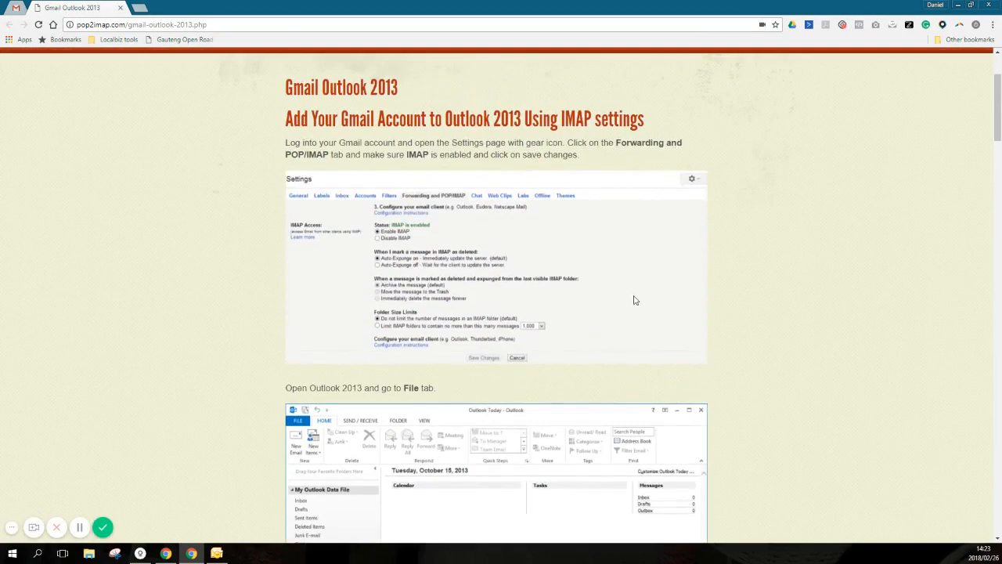
scroll(632, 298, "down", 1)
scroll(455, 221, "down", 5)
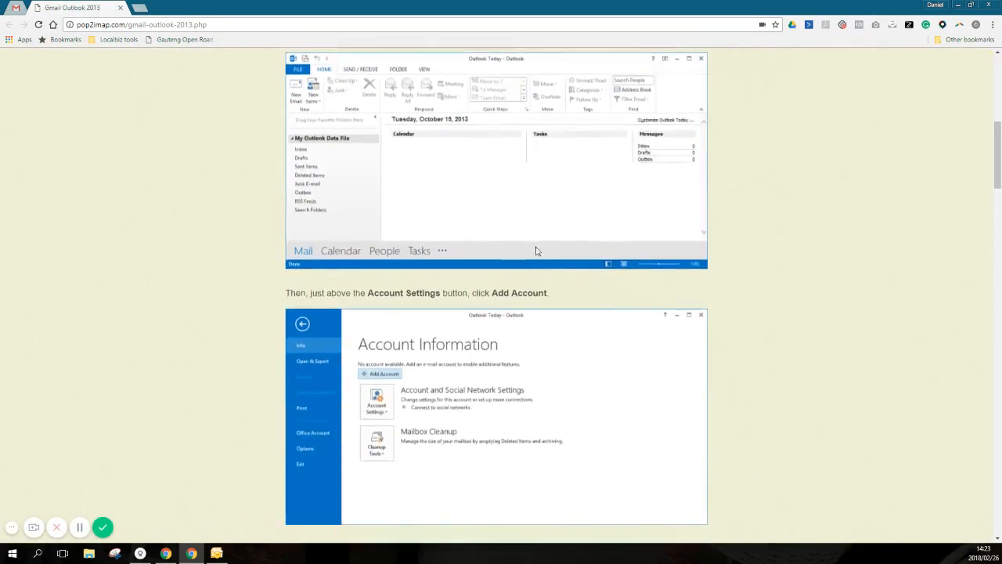
left_click(217, 553)
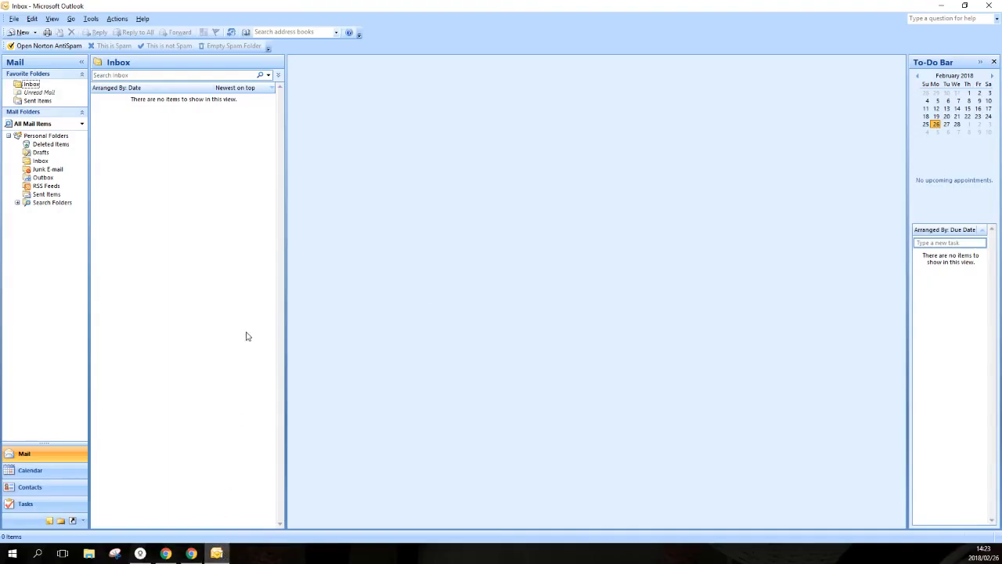
Start a new manually configured Internet E-mail account from Tools > Account Settings > New
left_click(115, 21)
mouse_move(92, 21)
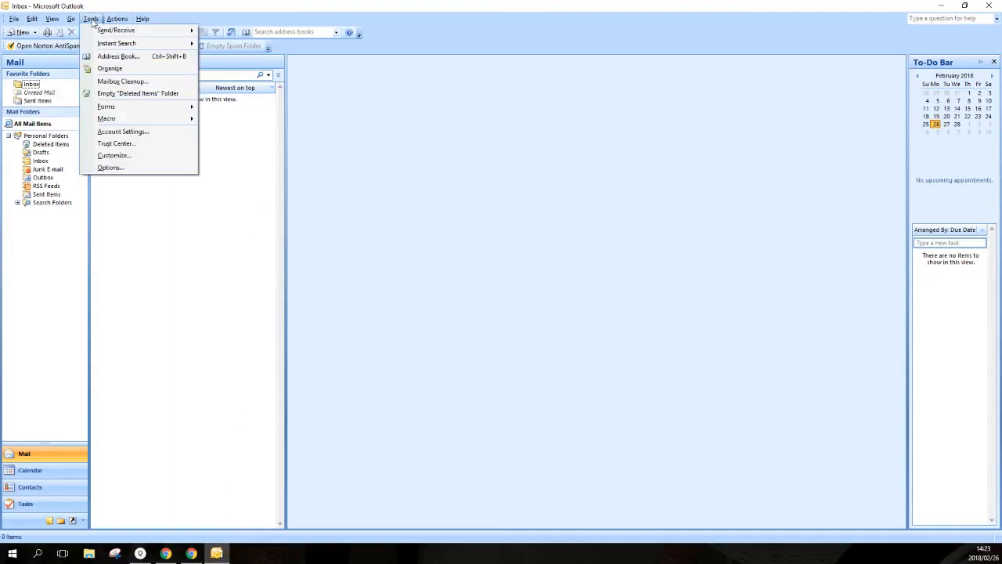
left_click(135, 131)
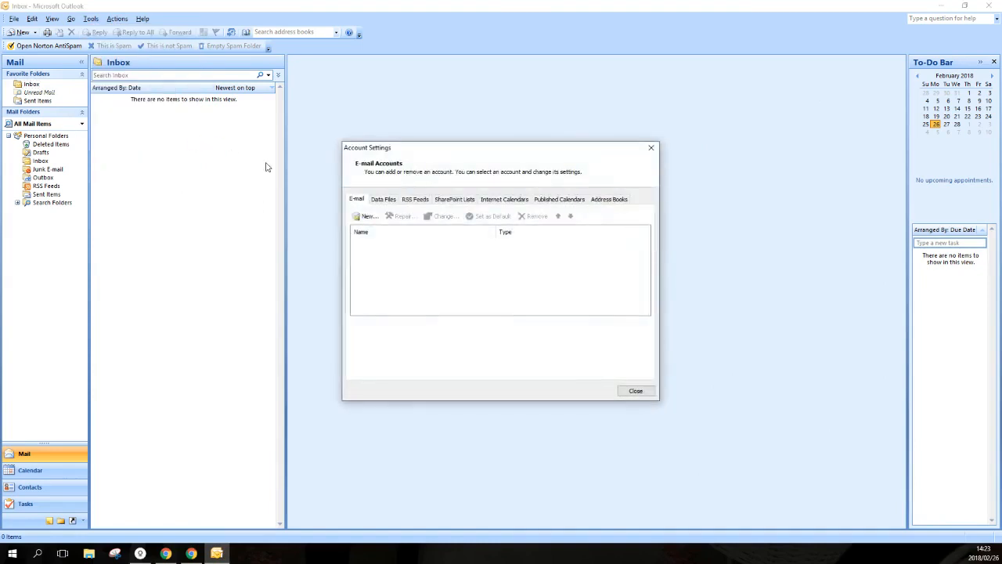
left_click(367, 217)
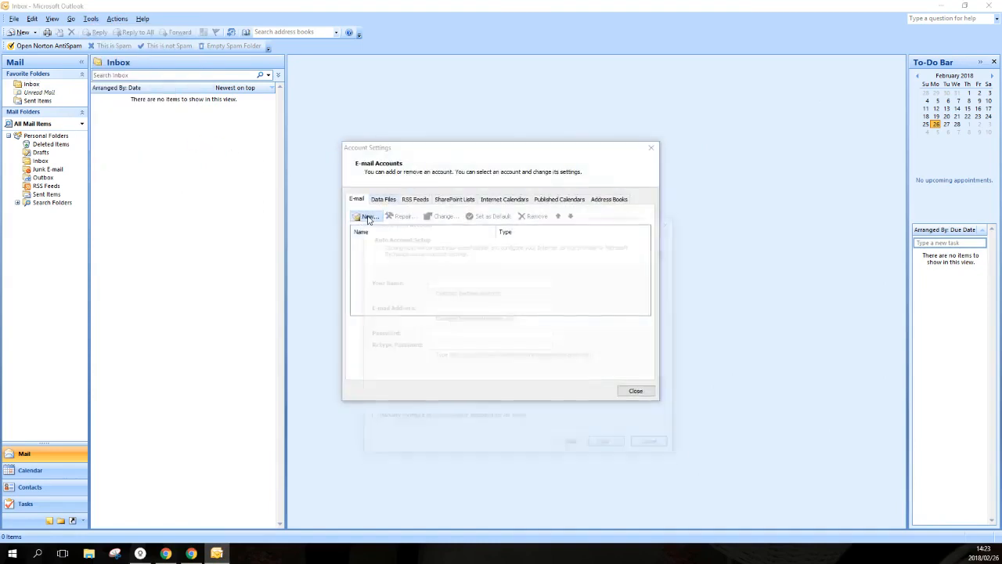
left_click_drag(564, 223, 730, 90)
left_click(561, 290)
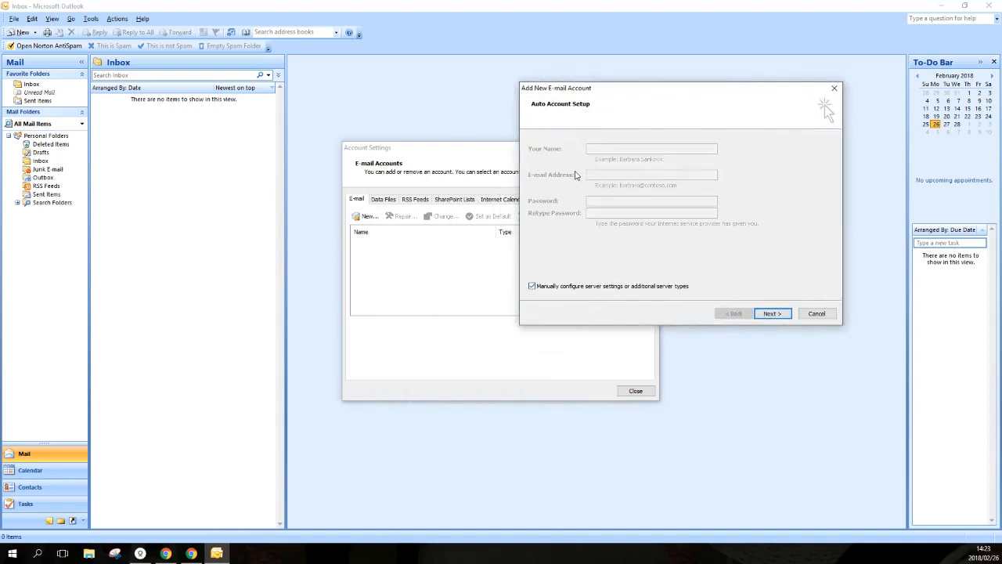
left_click(771, 314)
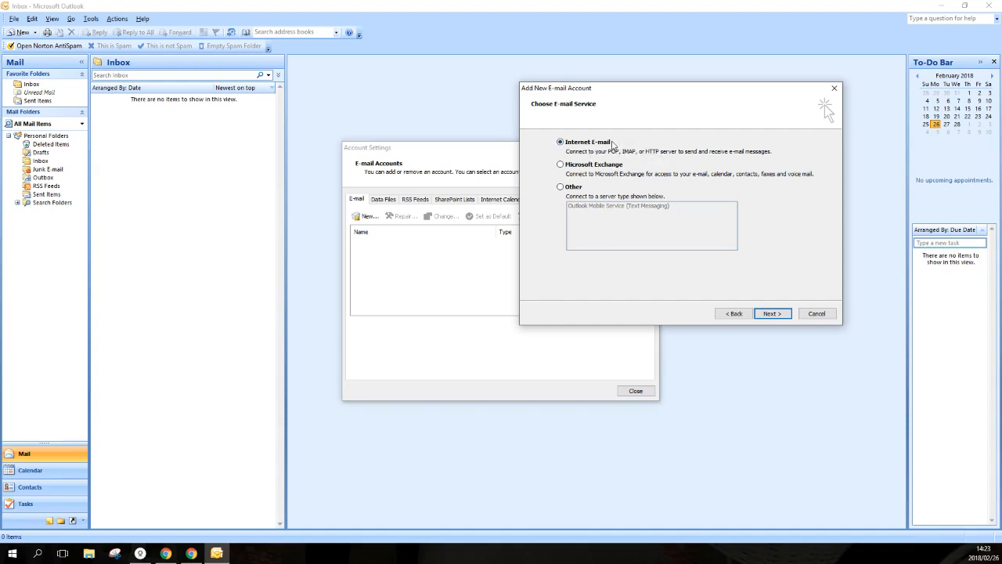
left_click(771, 314)
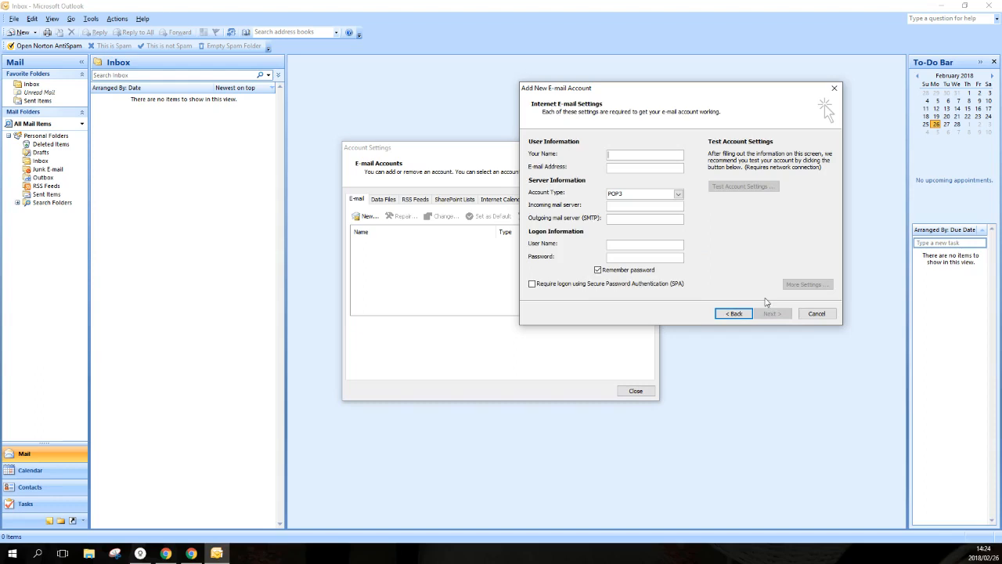
Enter the display name and e-mail address, and set the account type to IMAP
left_click(644, 154)
type("Daniel")
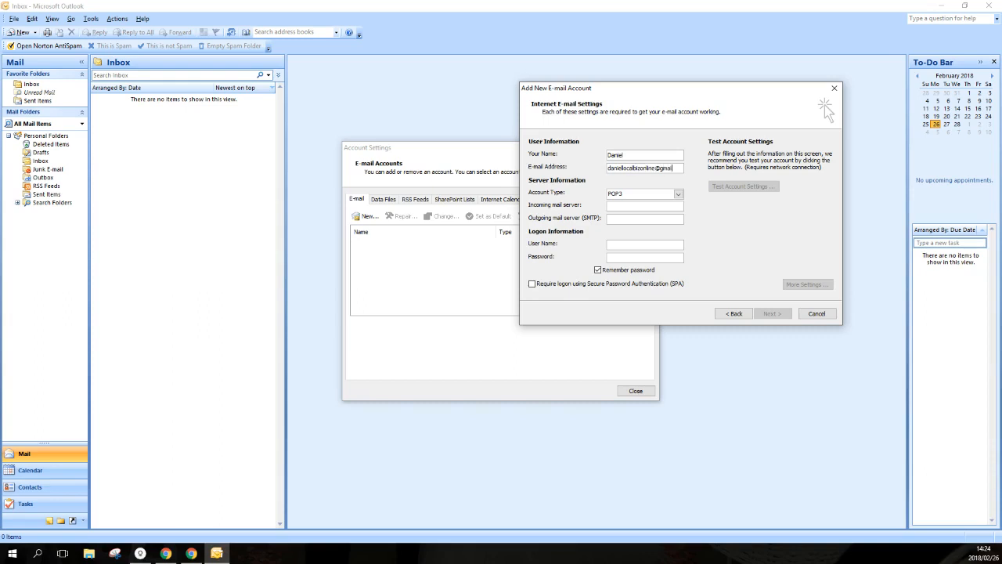
type("com")
left_click(678, 193)
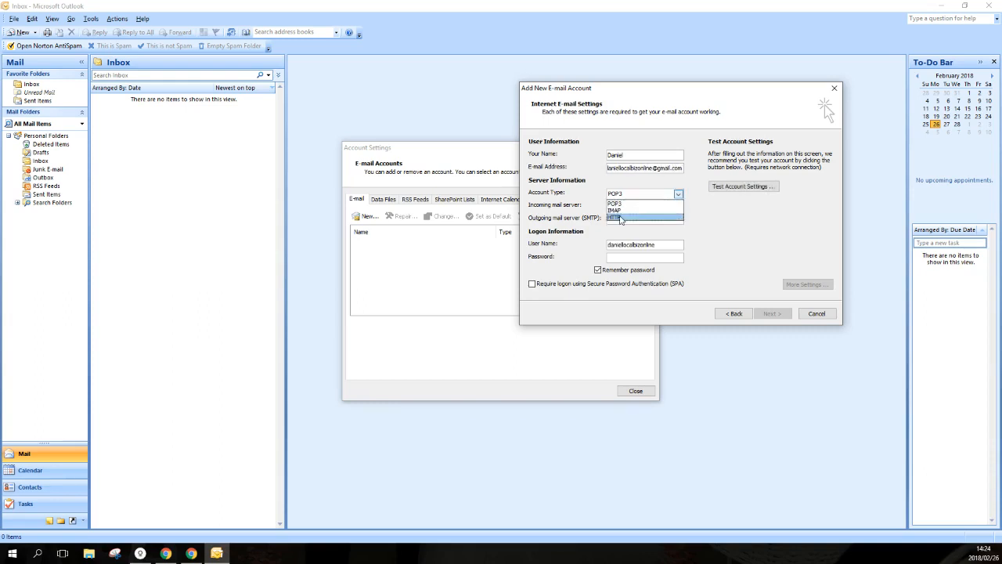
left_click(622, 211)
Set imap.gmail.com as incoming and smtp.gmail.com as outgoing server, then enter the user name and password
left_click(654, 206)
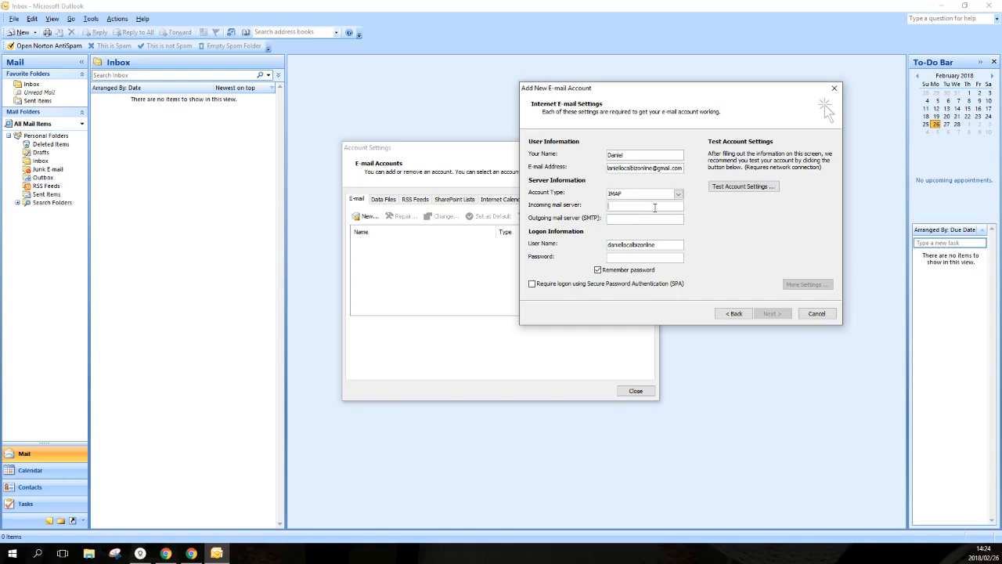
left_click(193, 551)
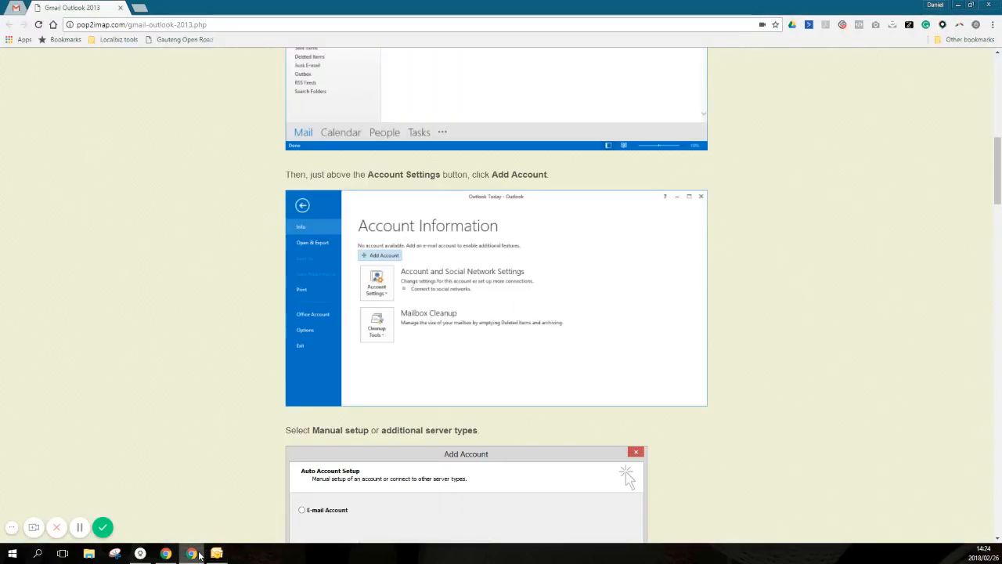
scroll(337, 389, "down", 11)
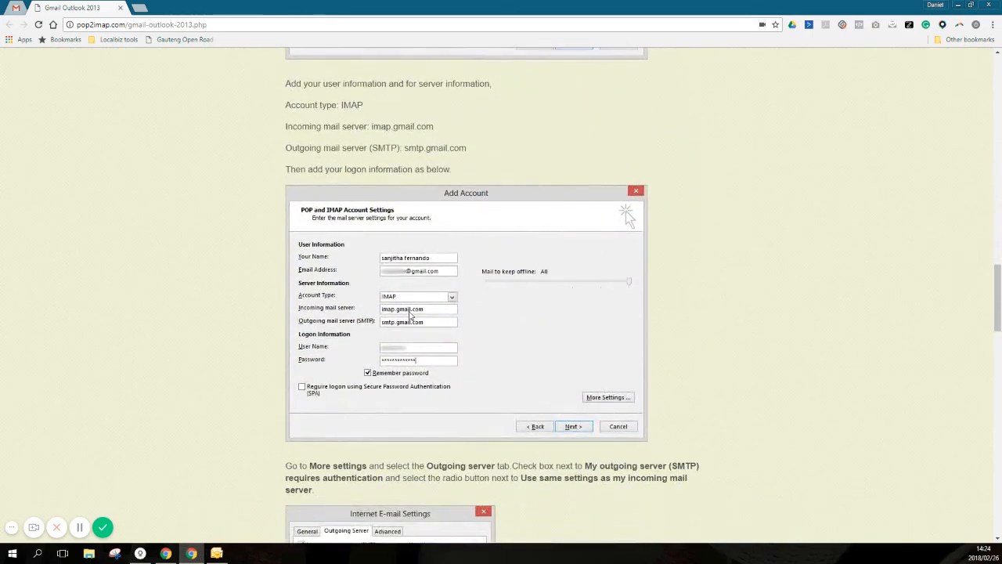
left_click(217, 553)
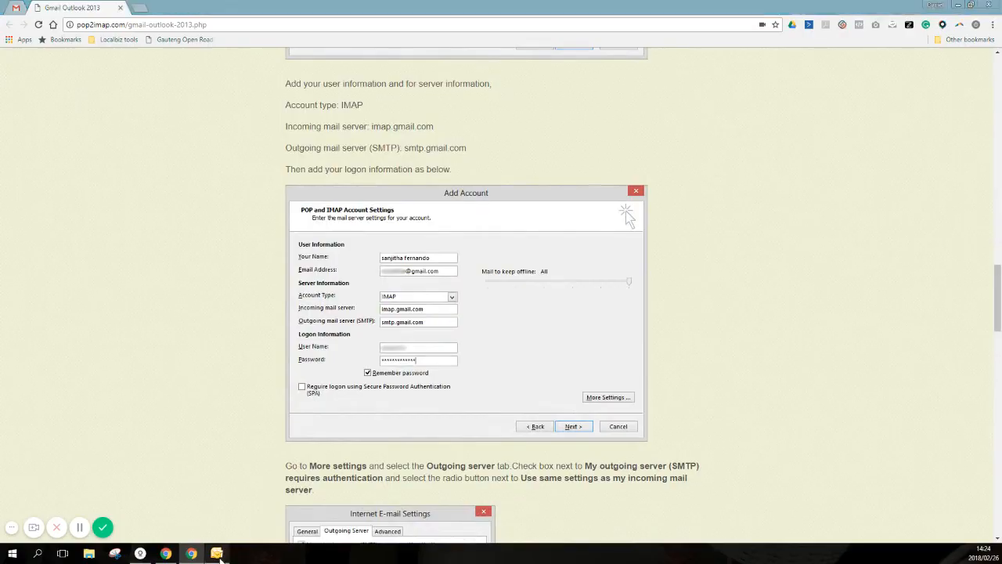
type("map.gmail.com")
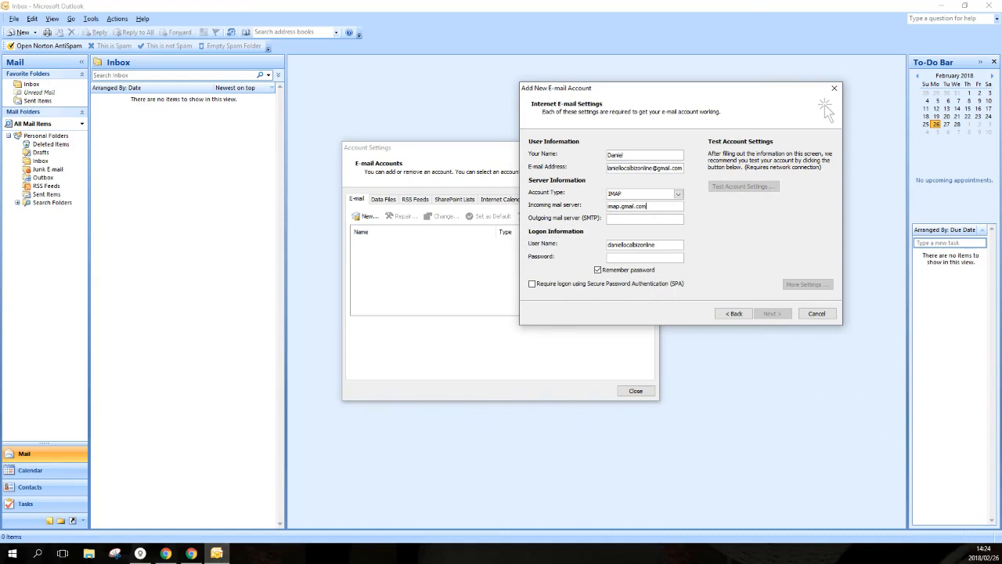
left_click(637, 219)
type("smtp.gmail")
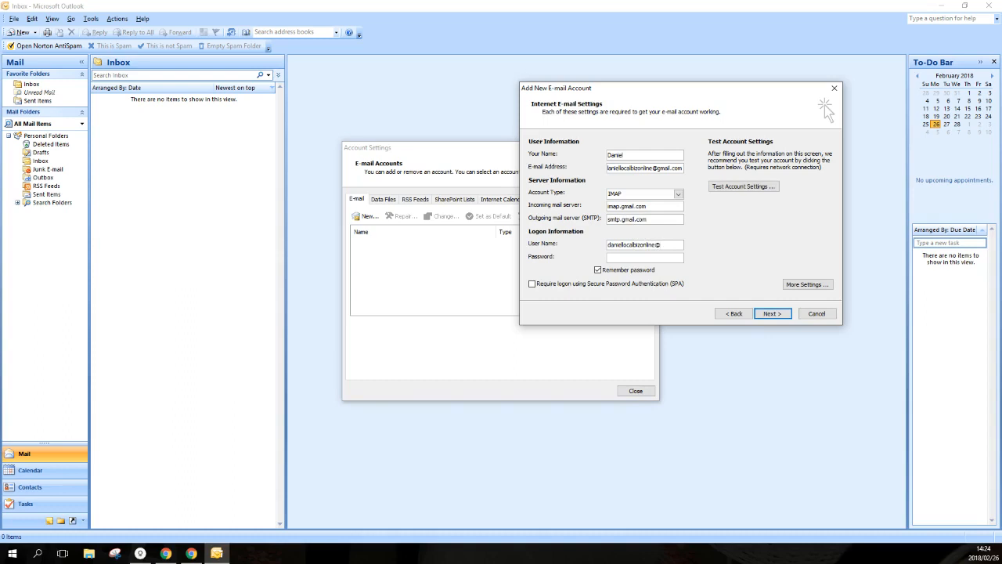
type(".com")
In More Settings, require authentication for the outgoing SMTP server
left_click(797, 287)
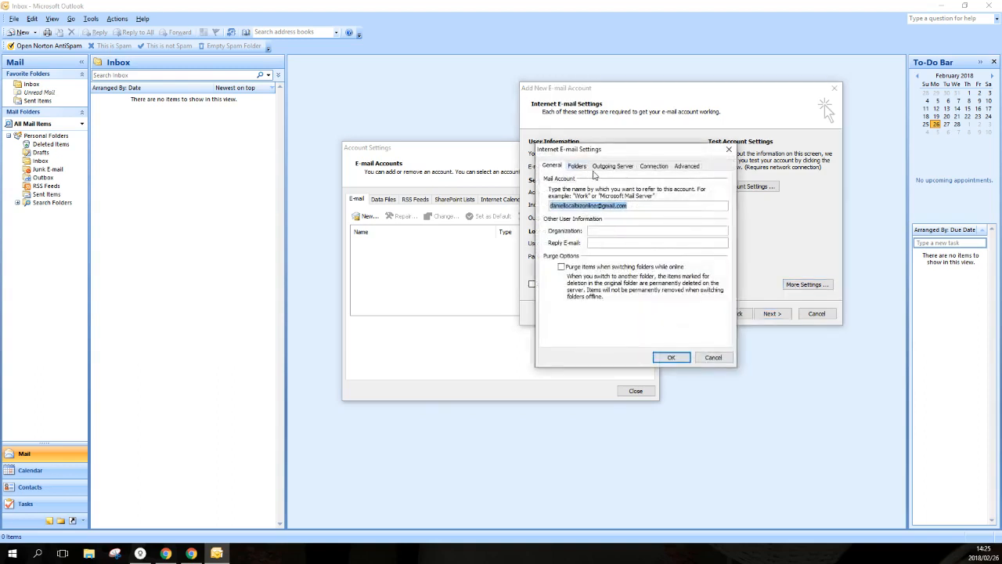
left_click(610, 168)
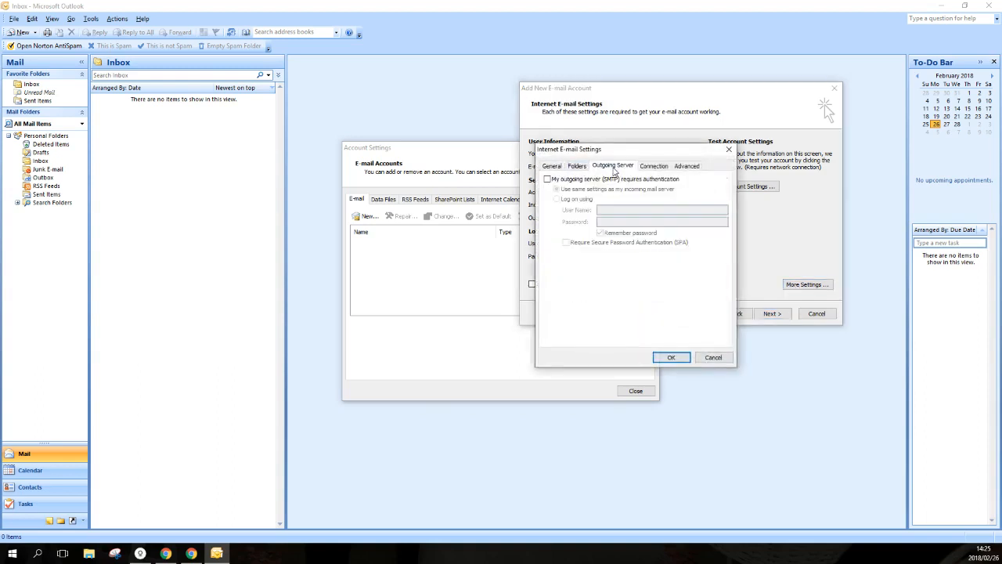
left_click(548, 181)
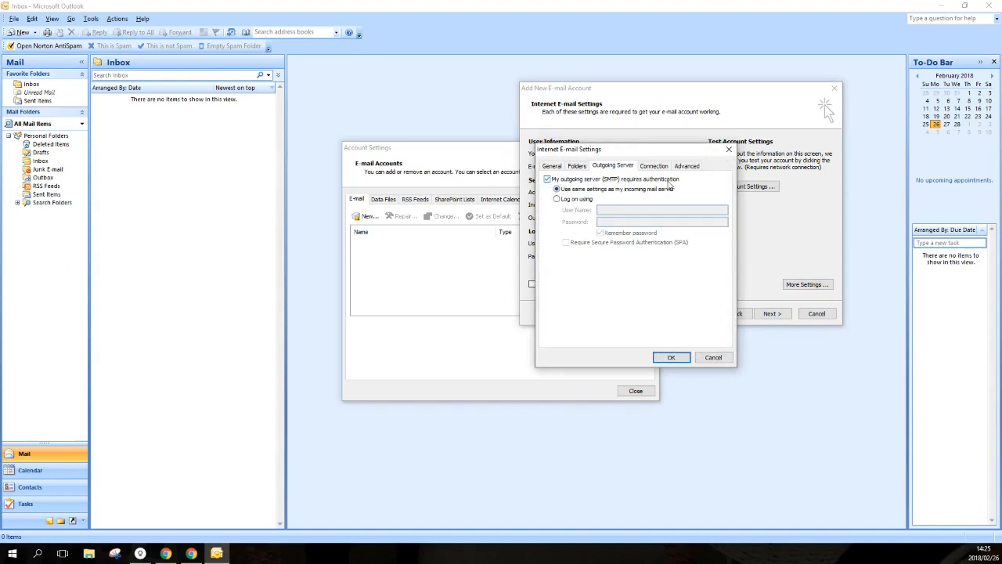
Scroll the guide to its Advanced-tab port and encryption instructions
left_click(191, 553)
scroll(389, 431, "down", 4)
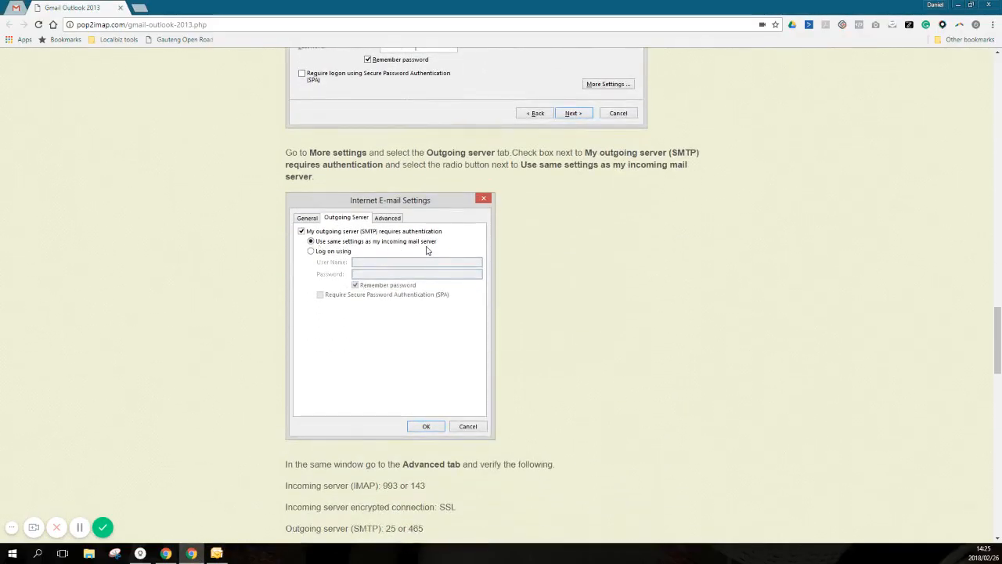
scroll(498, 394, "down", 5)
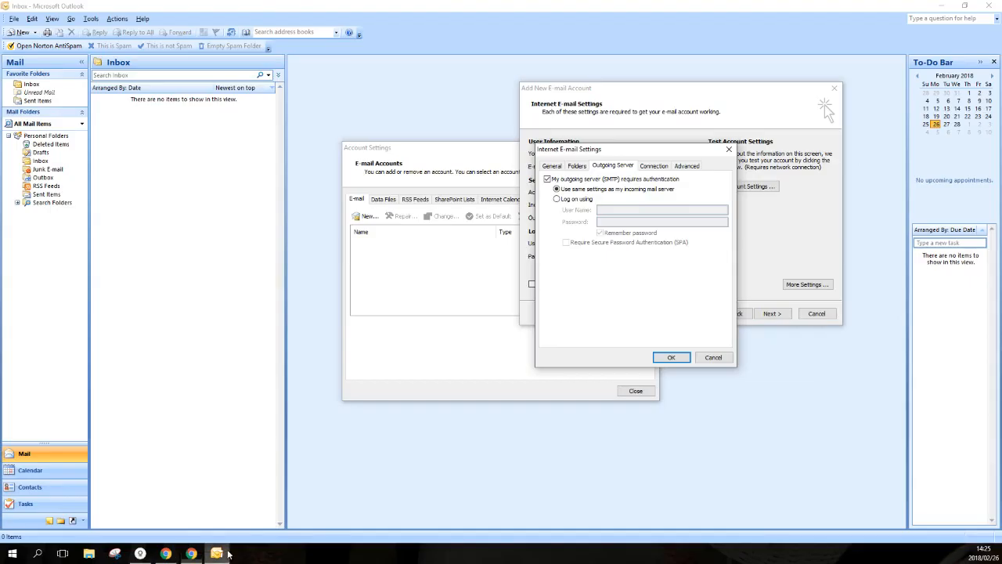
Set the incoming IMAP port to 993 with SSL and outgoing encryption to TLS, then confirm
left_click(217, 554)
left_click(687, 167)
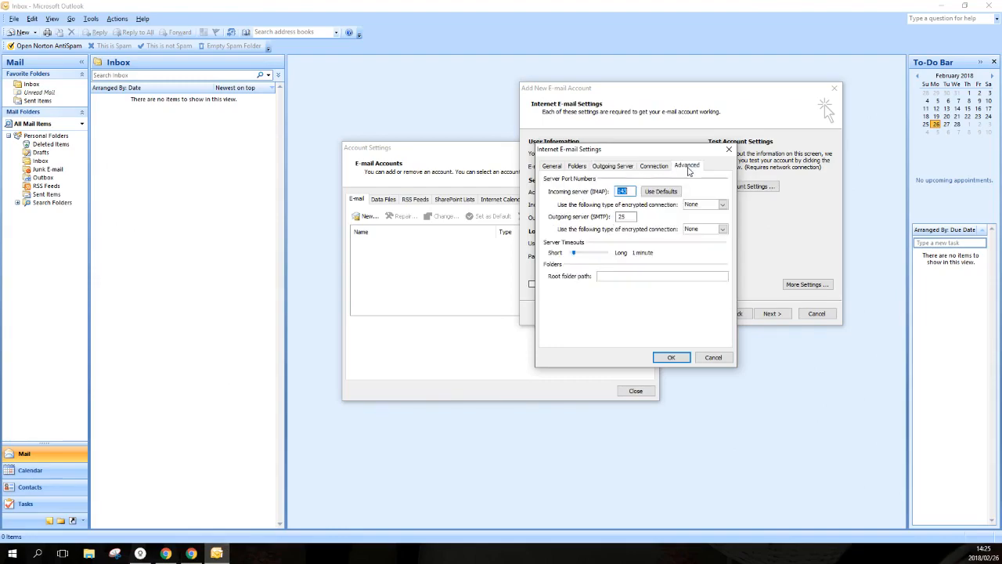
left_click(190, 555)
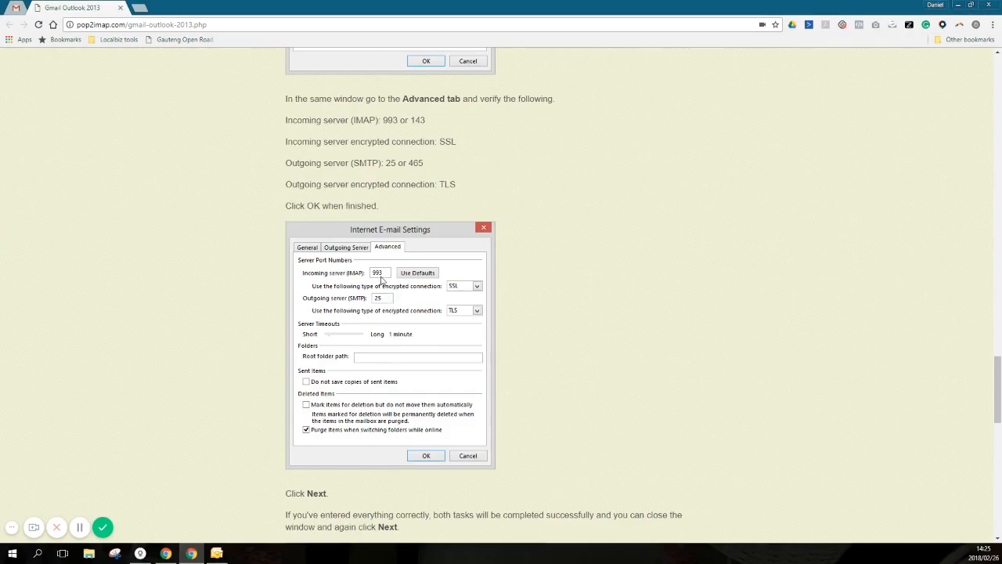
left_click(218, 553)
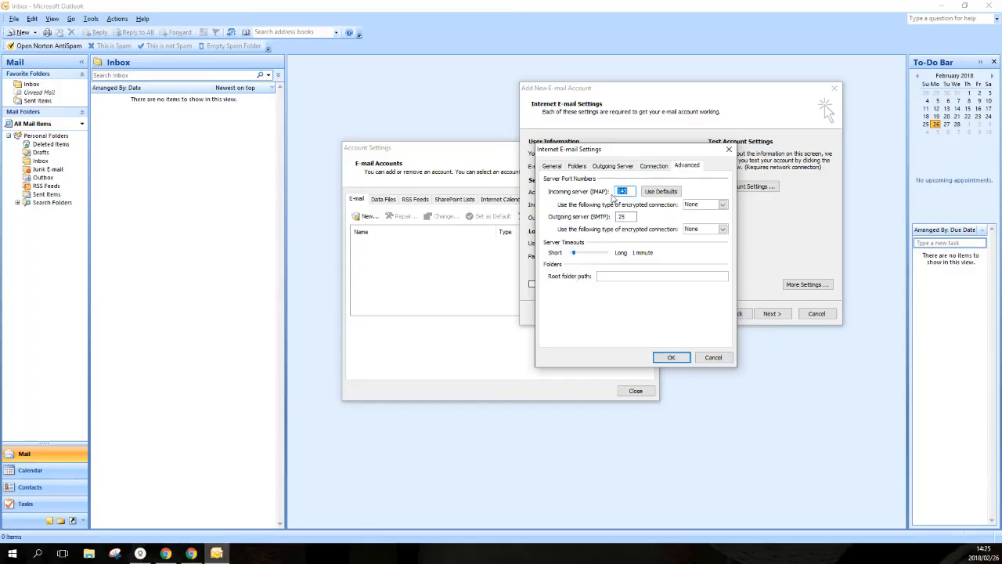
type("993")
left_click(727, 205)
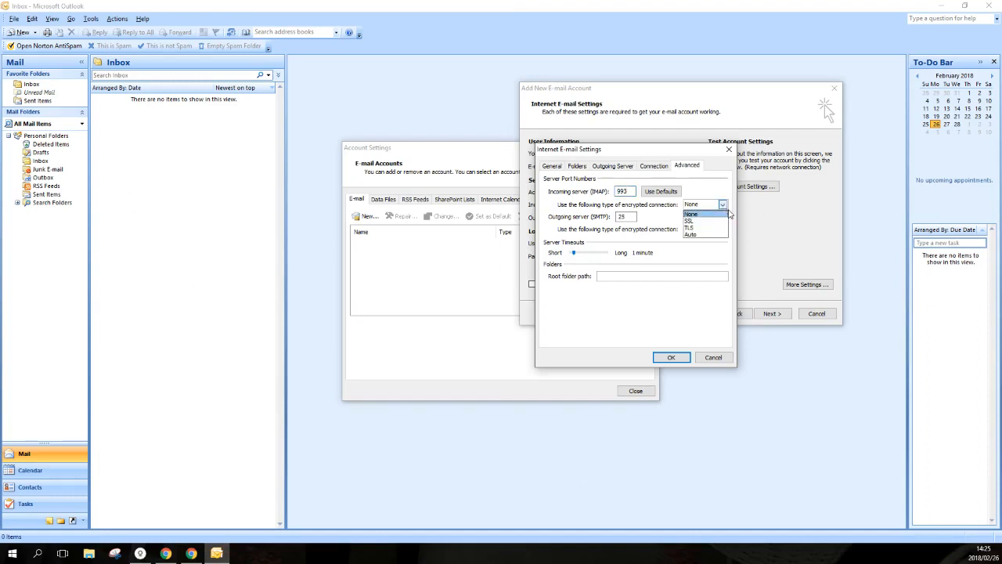
left_click(696, 222)
left_click(695, 229)
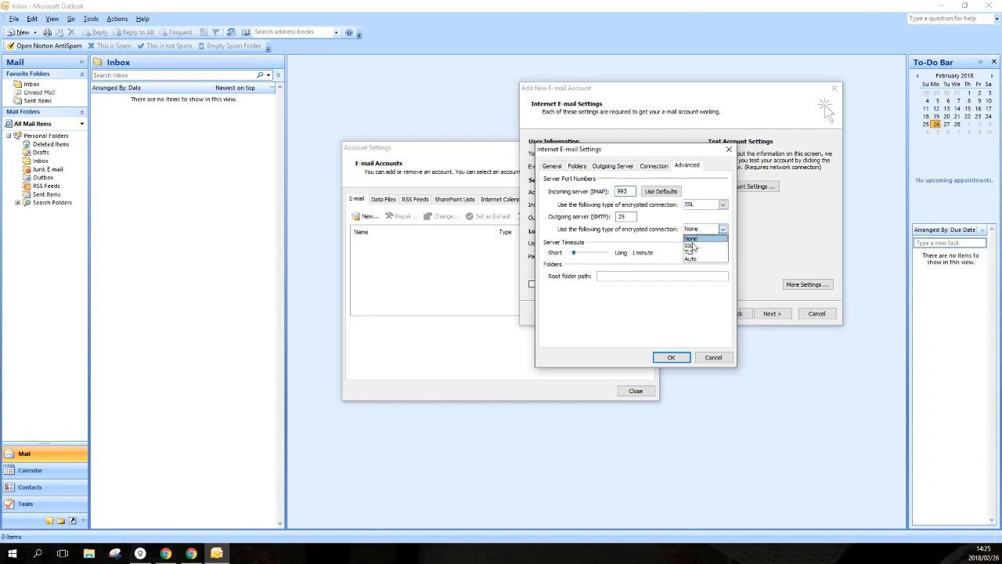
left_click(695, 251)
left_click(191, 554)
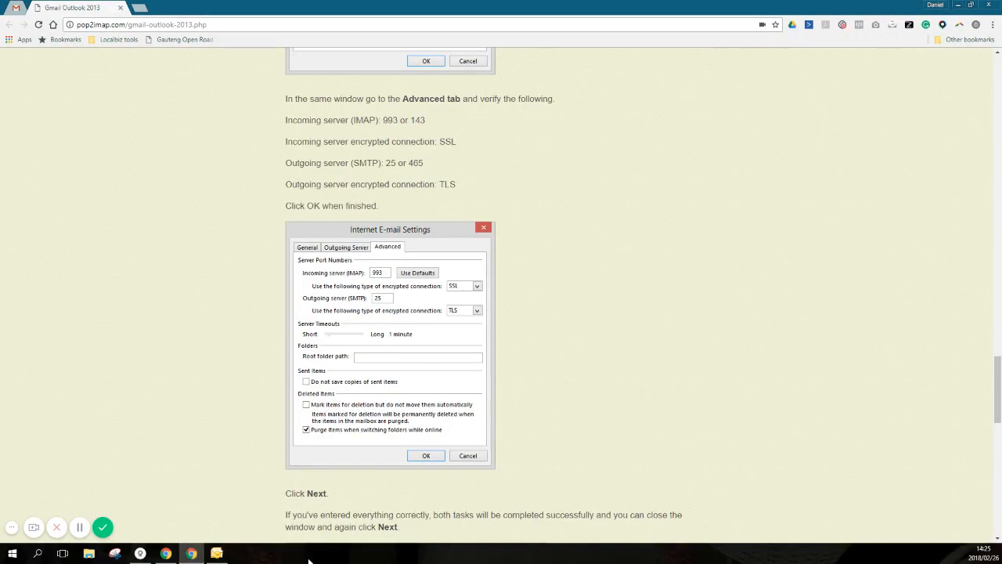
left_click(217, 553)
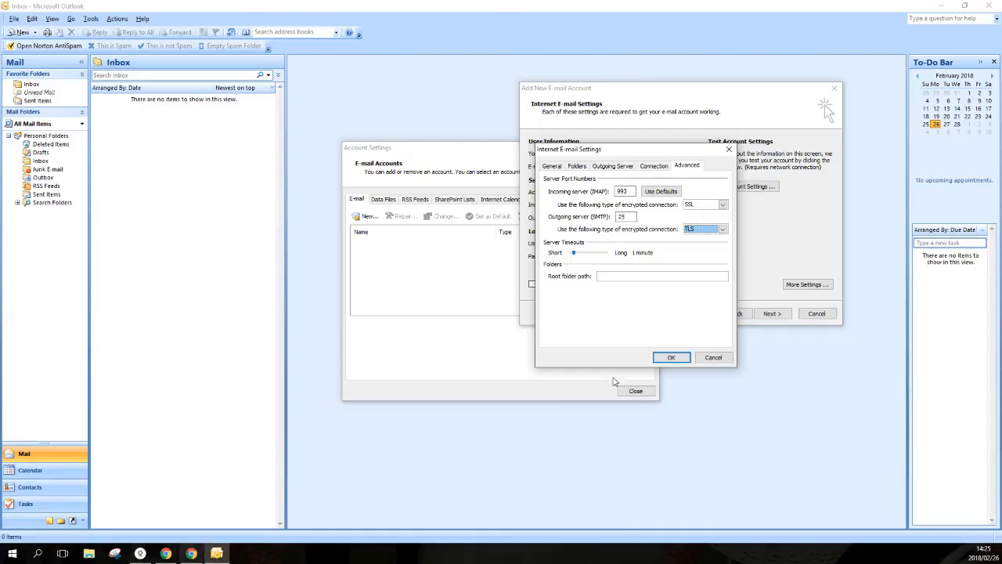
left_click(671, 359)
Run a successful account settings test, finish the wizard and close Account Settings
left_click(752, 191)
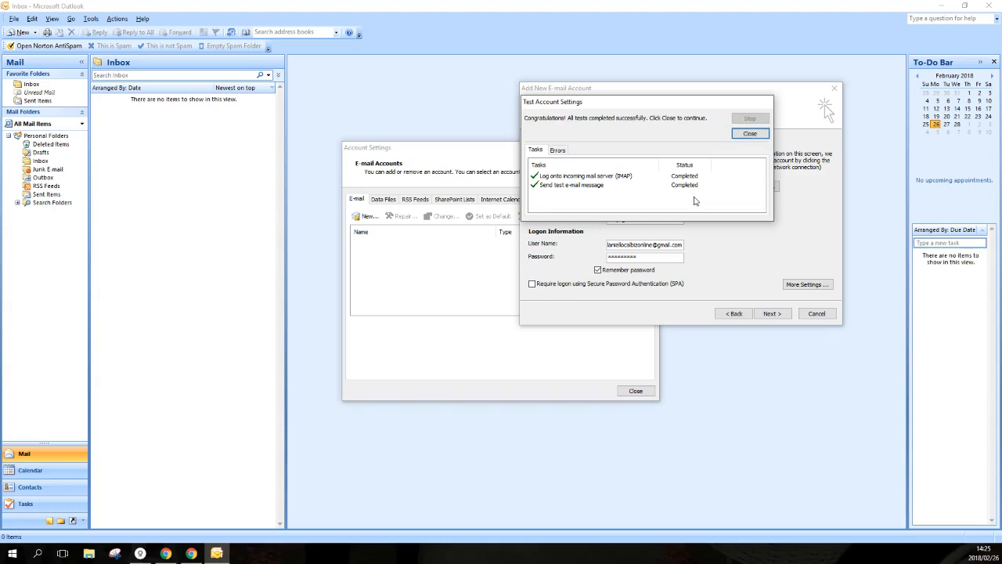
left_click(748, 134)
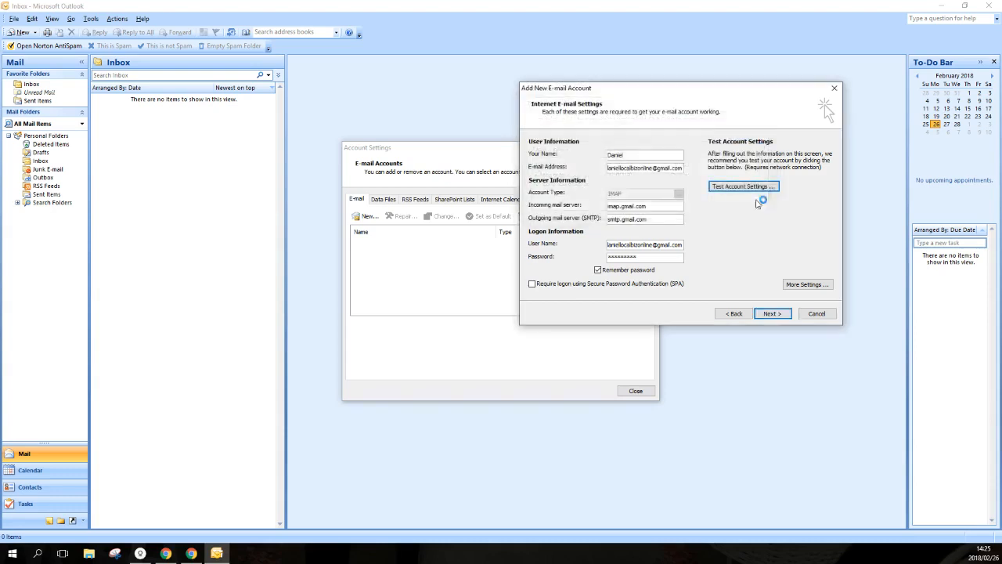
left_click(771, 314)
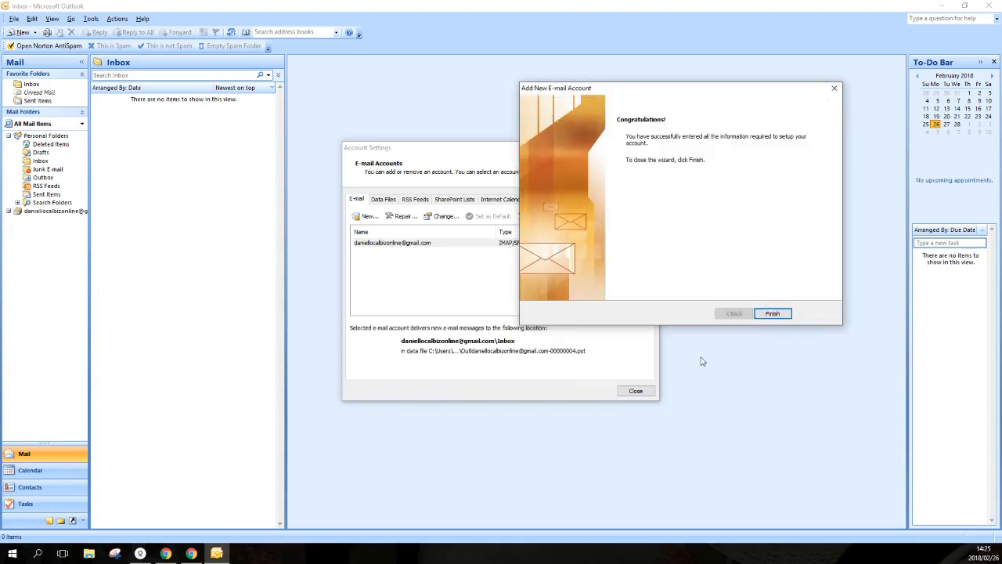
left_click(772, 312)
left_click(636, 391)
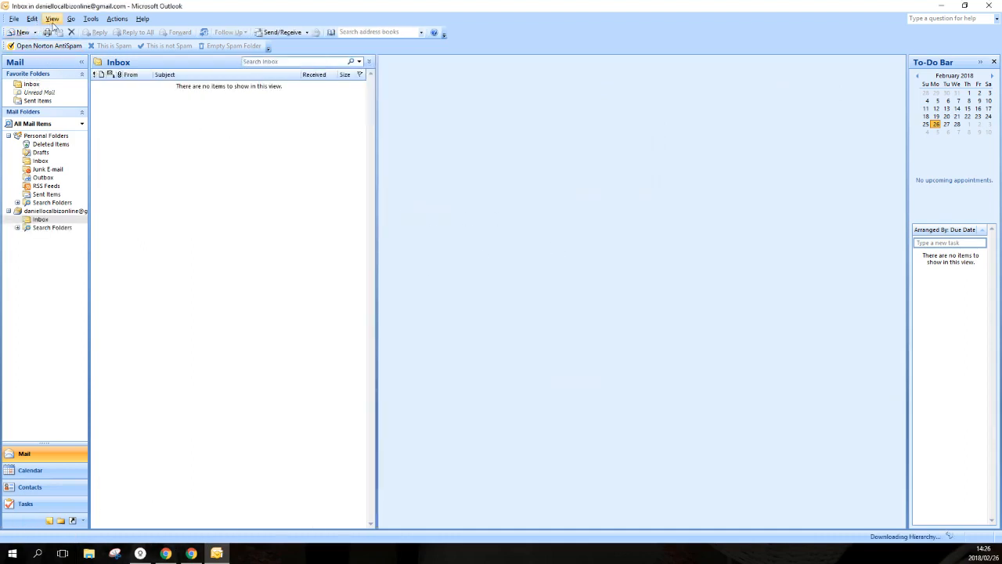
Check that Outlook's Gmail folder list and 807 inbox messages match Gmail in Chrome
left_click(110, 21)
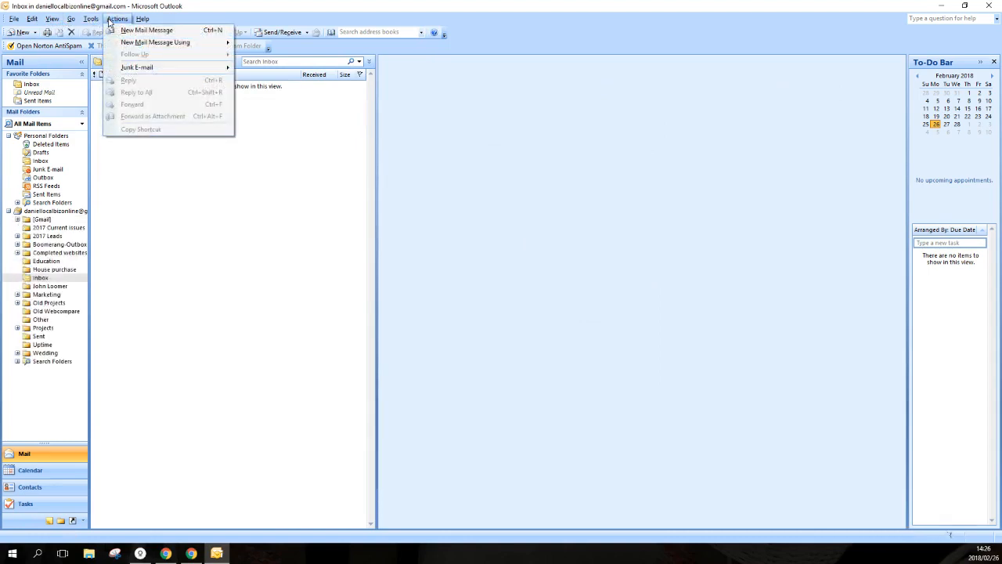
left_click(144, 142)
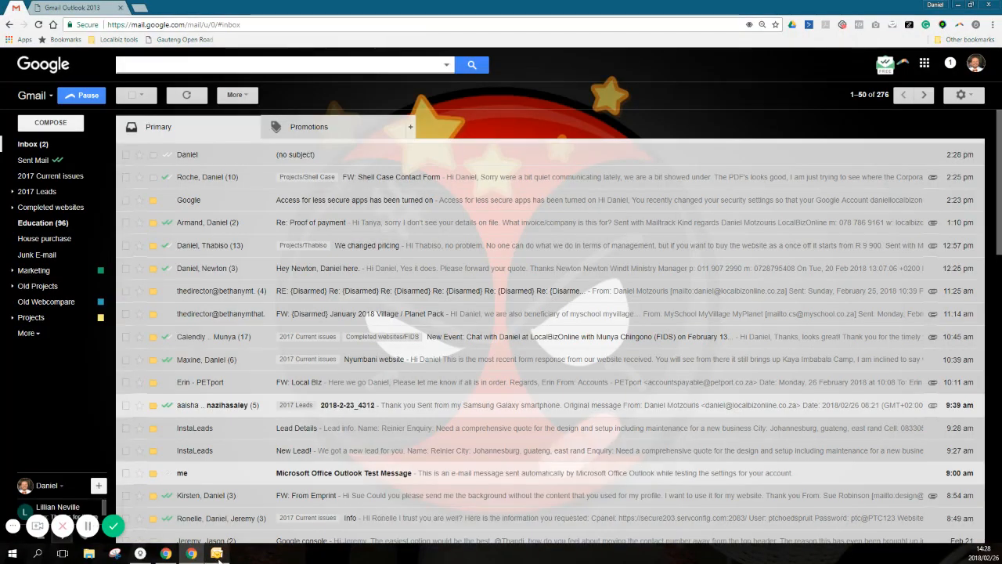
left_click(217, 554)
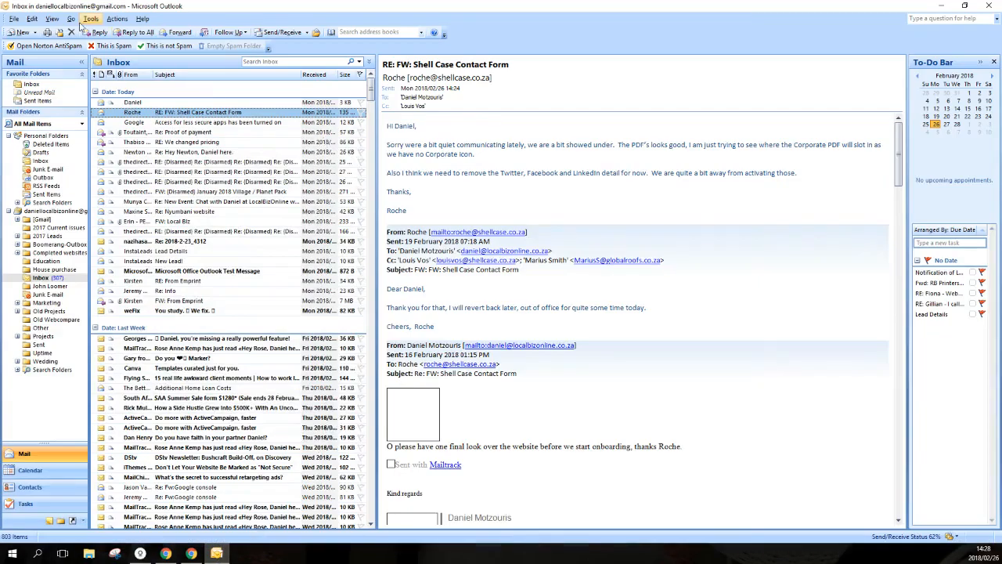
left_click(90, 19)
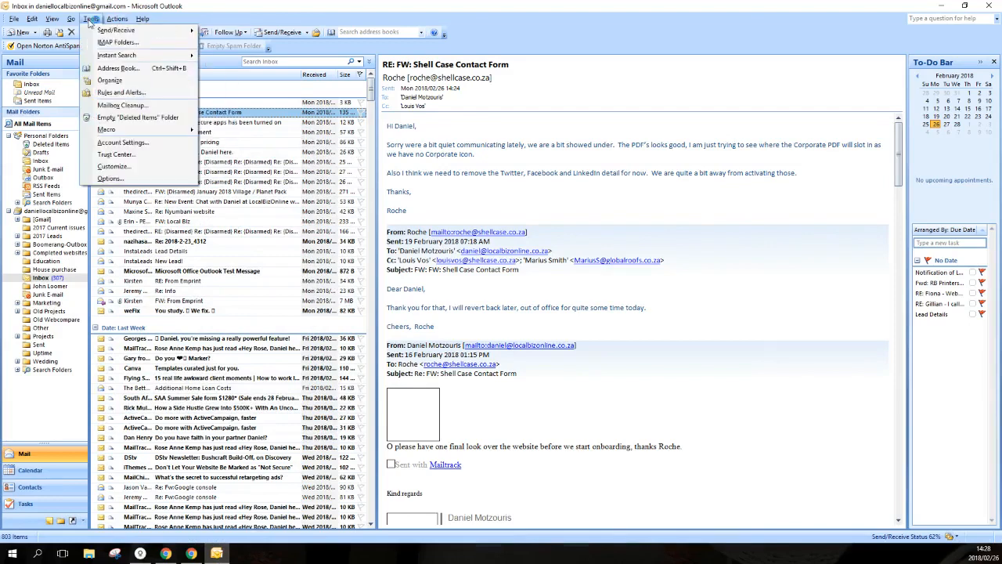
Change the Gmail account's e-mail address to the business-domain address, then save and close Account Settings
left_click(122, 142)
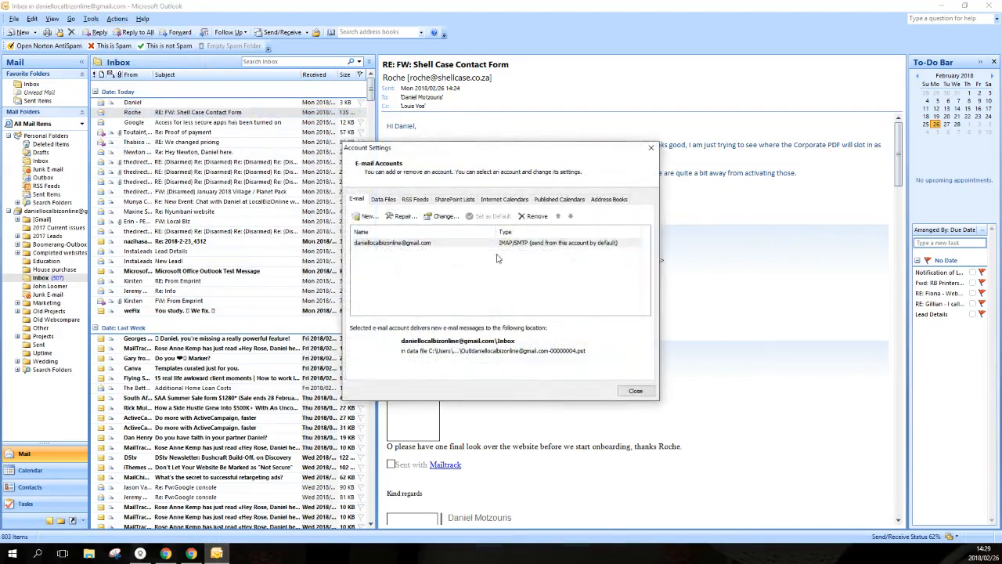
double_click(495, 248)
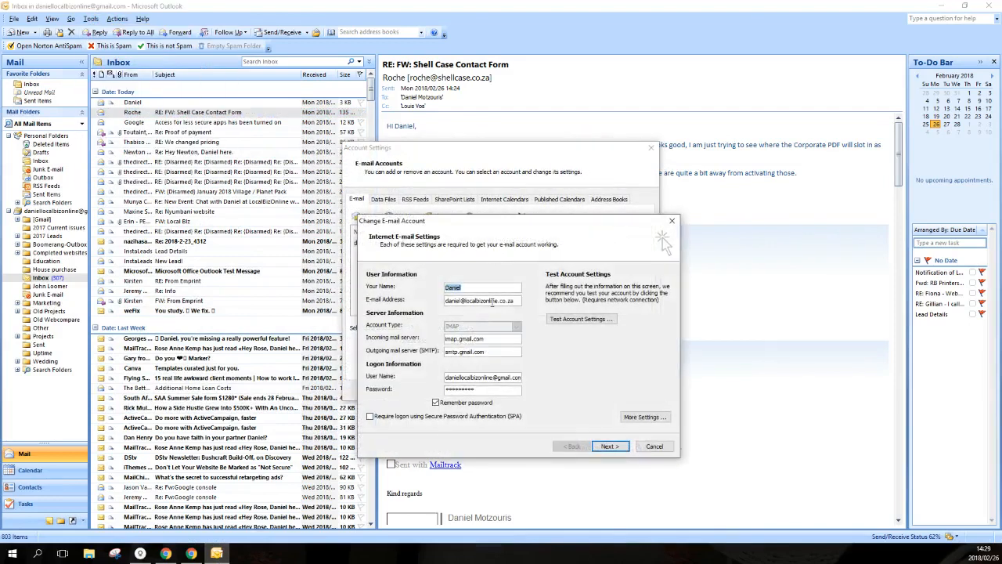
left_click(492, 302)
left_click_drag(449, 302, 514, 301)
left_click(516, 301)
left_click(610, 445)
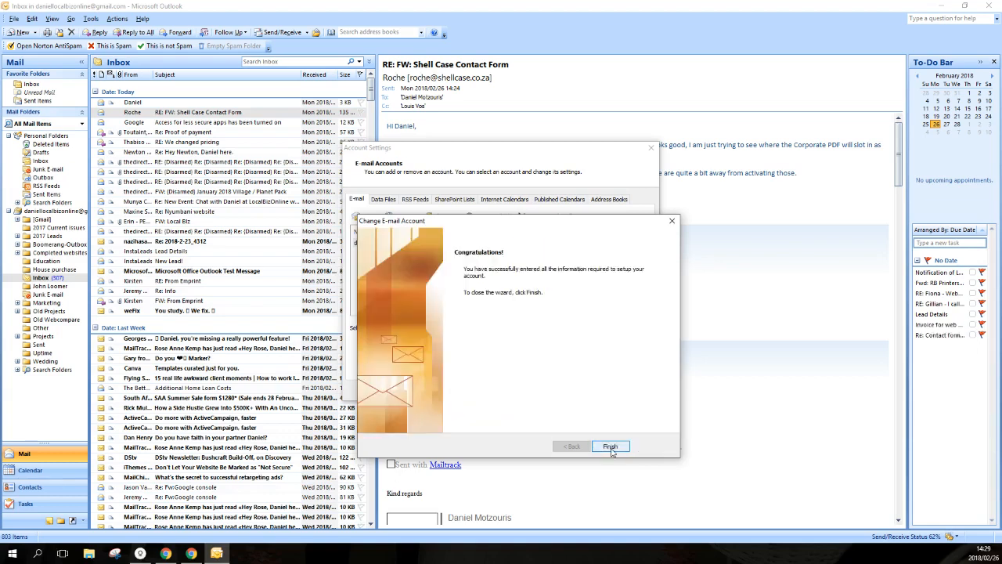
left_click(608, 446)
left_click(622, 392)
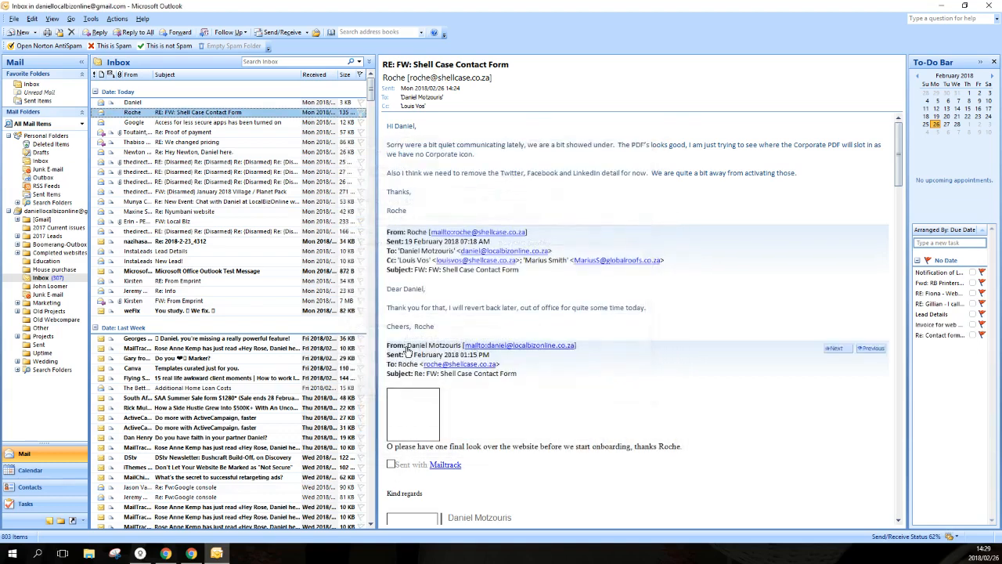